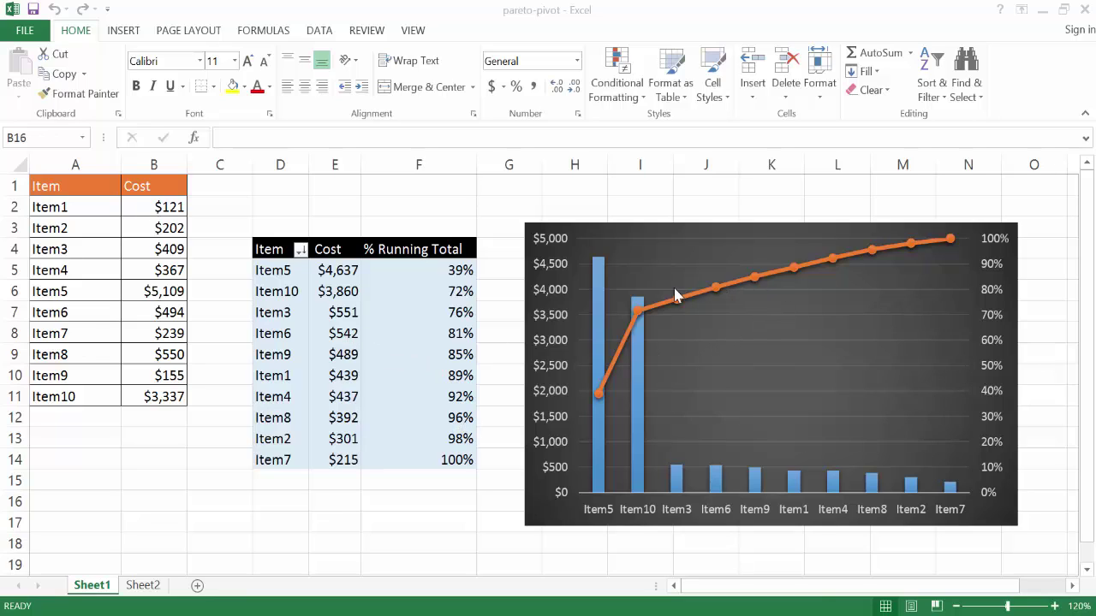
Insert a PivotTable from the Sheet2 Item/Cost data, placed on the existing worksheet at E4
left_click(1037, 571)
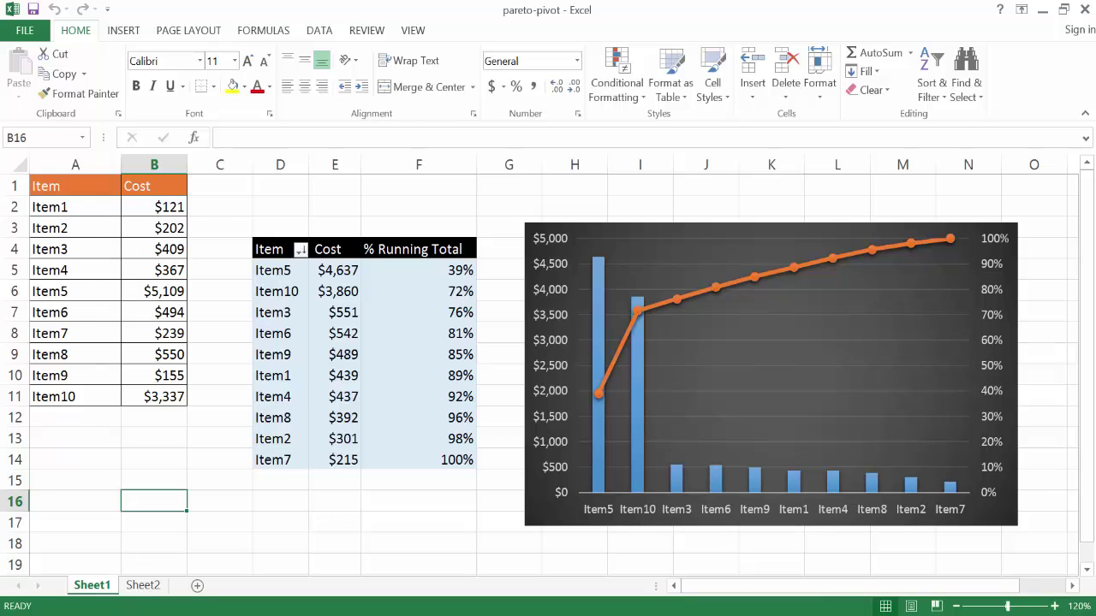
left_click(143, 586)
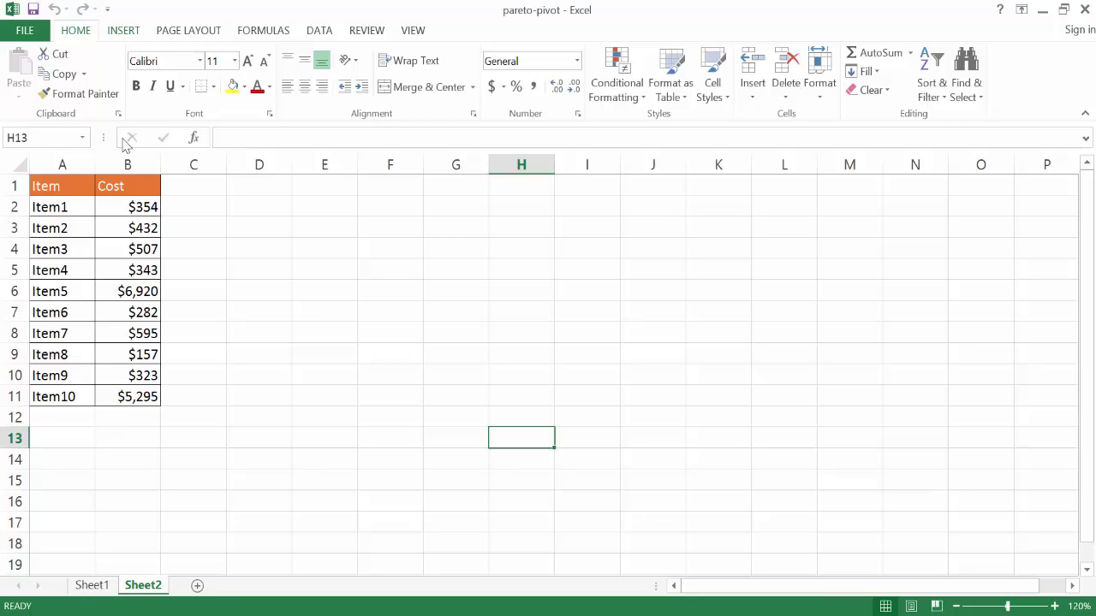
left_click(122, 294)
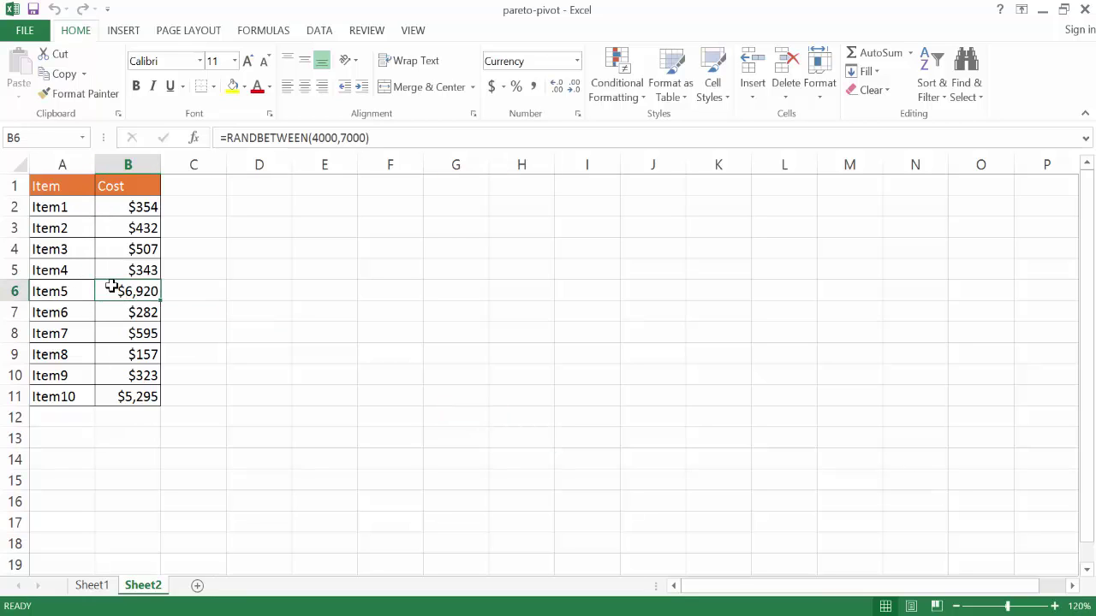
left_click(124, 35)
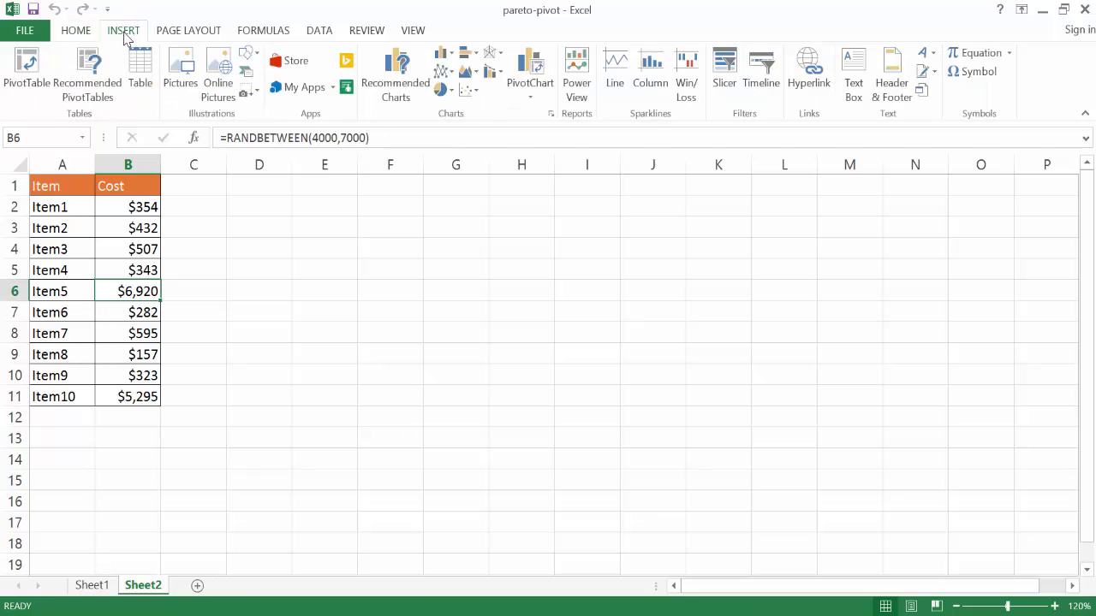
left_click(26, 72)
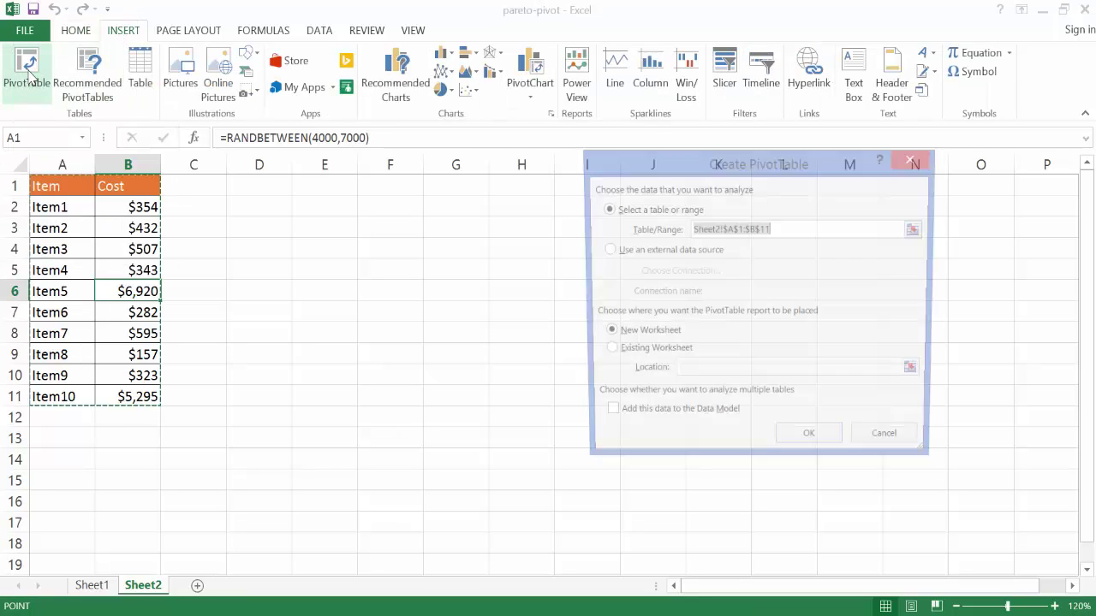
left_click(605, 353)
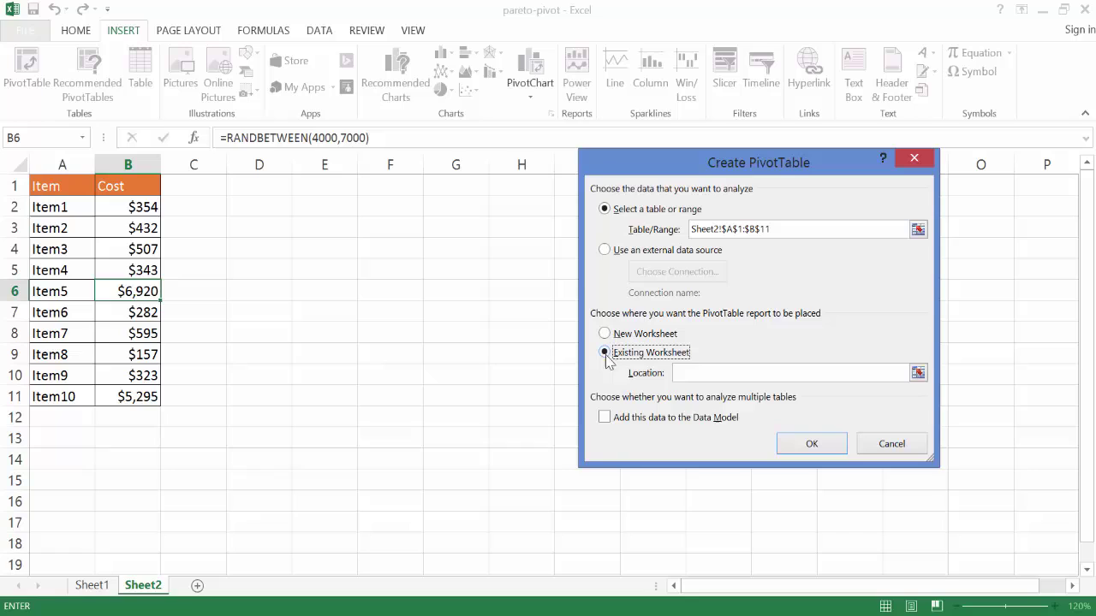
left_click(696, 373)
left_click(323, 253)
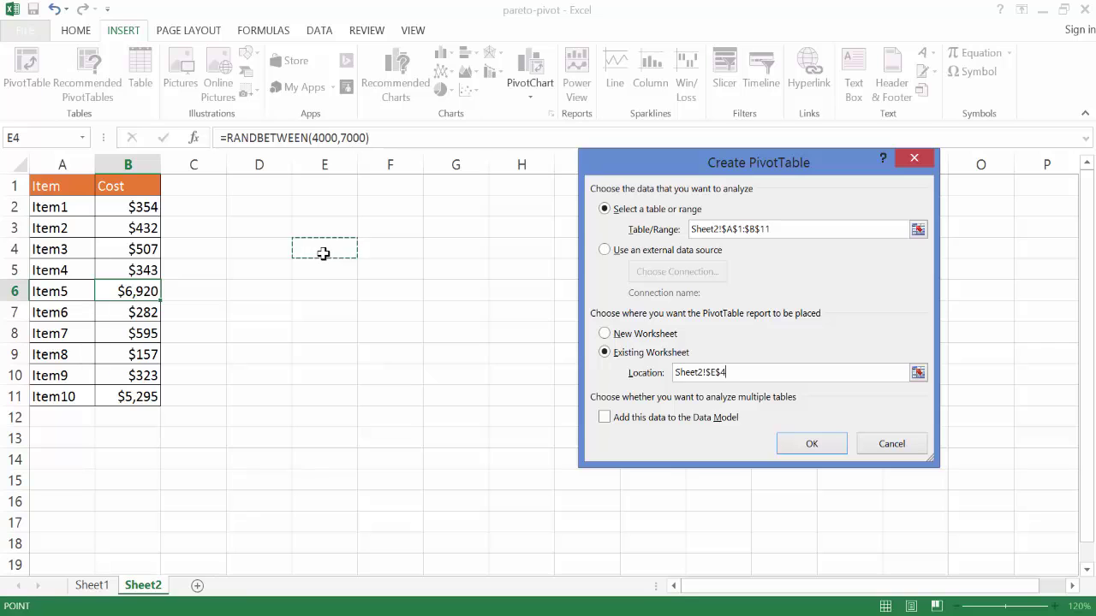
Create the PivotTable with Item in Rows and Cost in Values
left_click(820, 444)
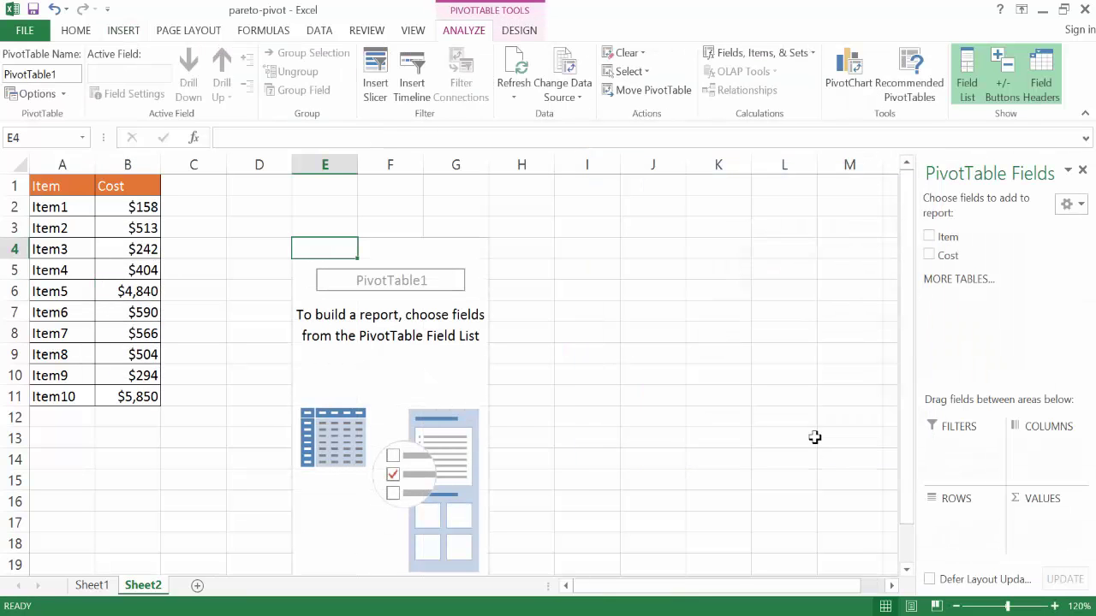
left_click_drag(952, 238, 938, 518)
left_click_drag(944, 260, 1049, 539)
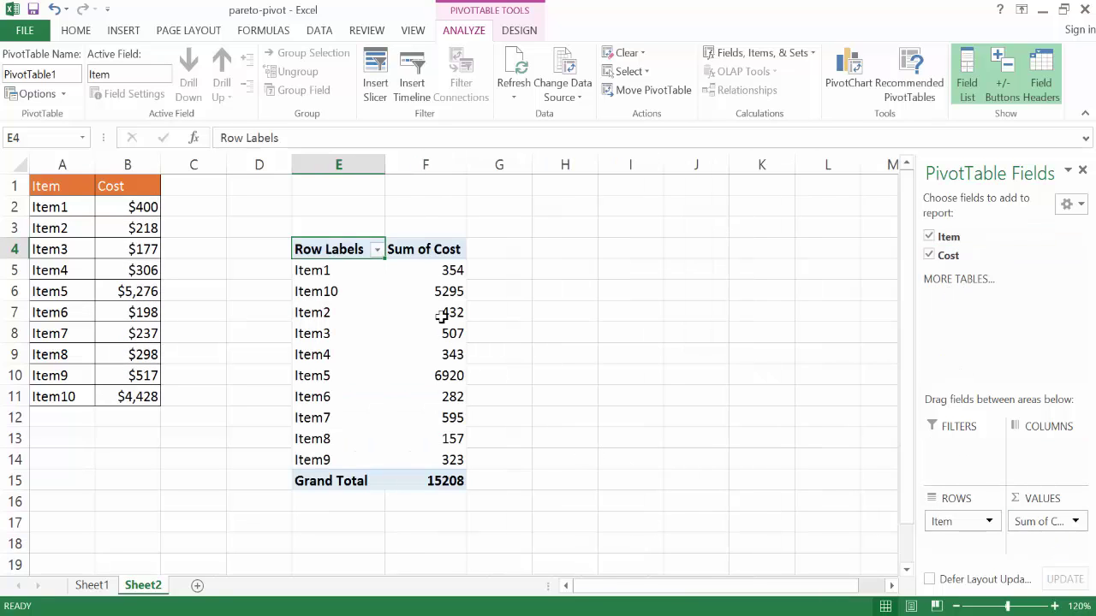
Sort the items by Sum of Cost from largest to smallest
mouse_move(441, 293)
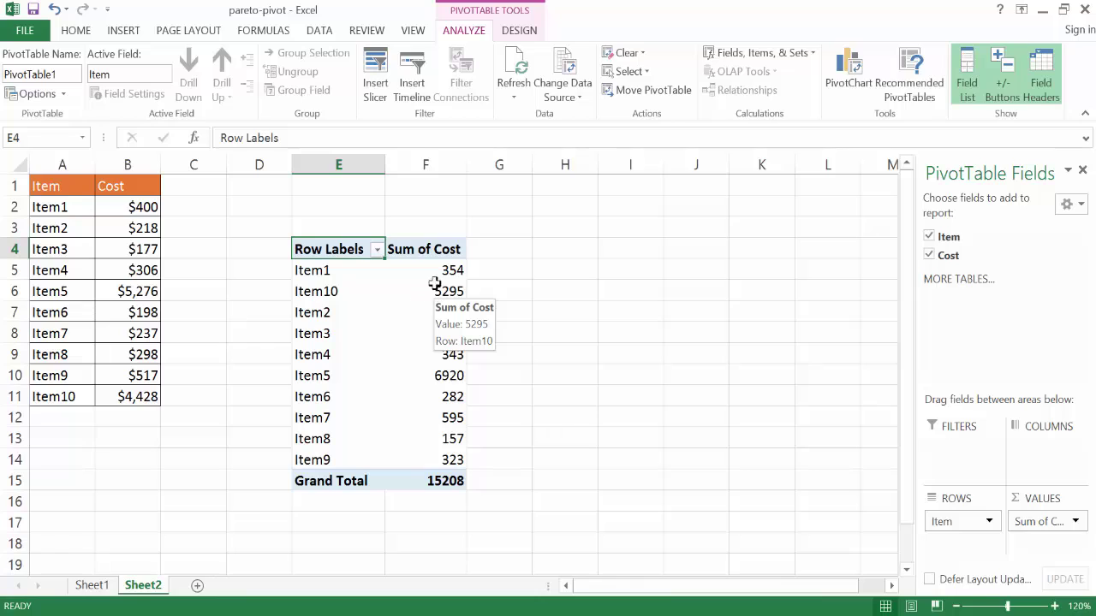
left_click(435, 291)
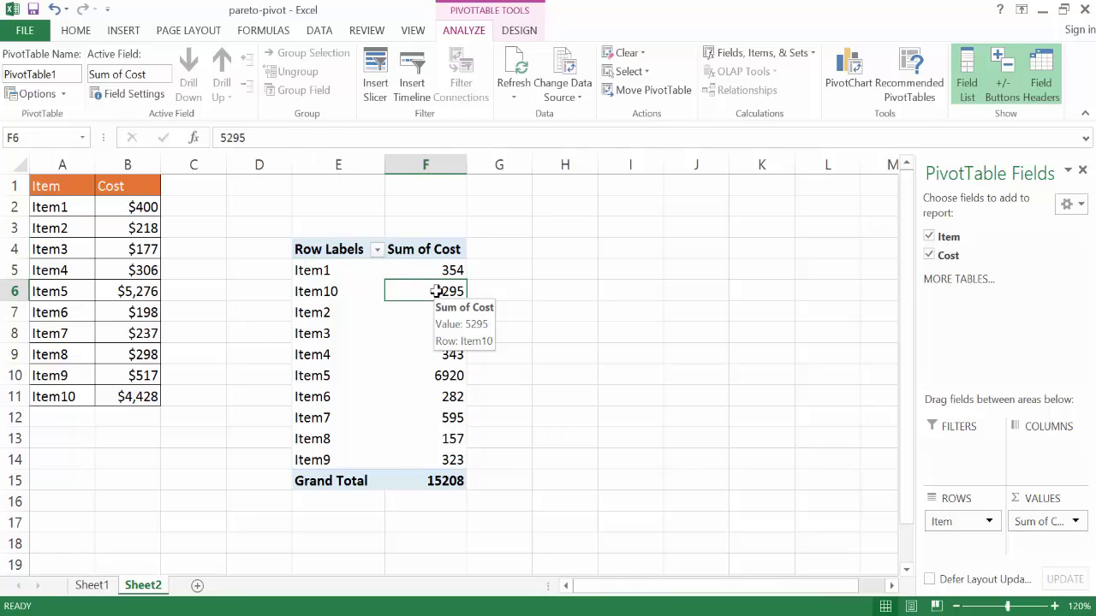
right_click(437, 292)
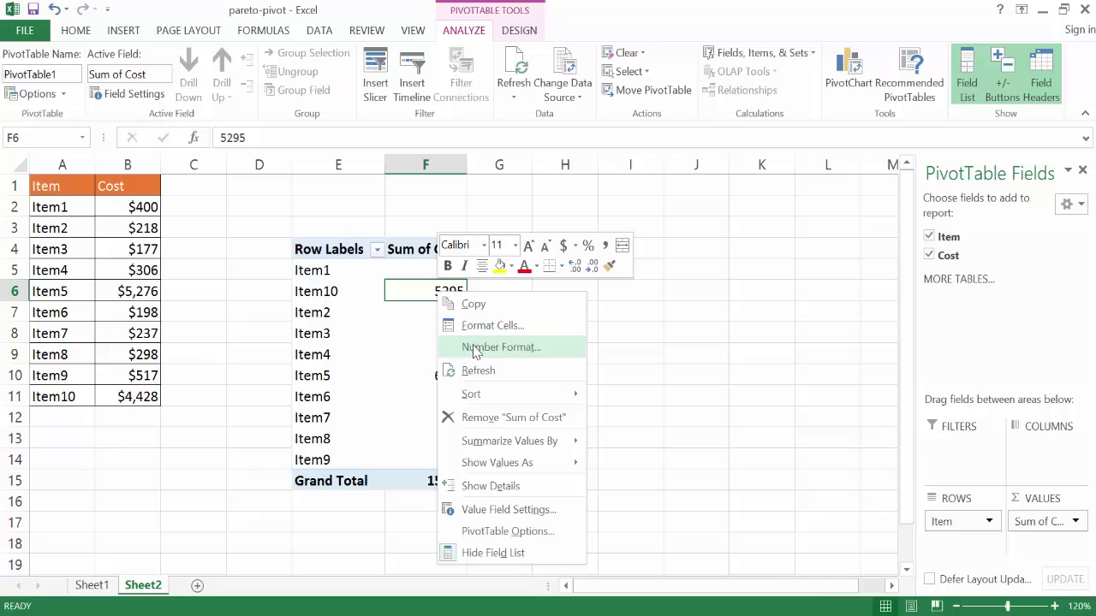
mouse_move(568, 397)
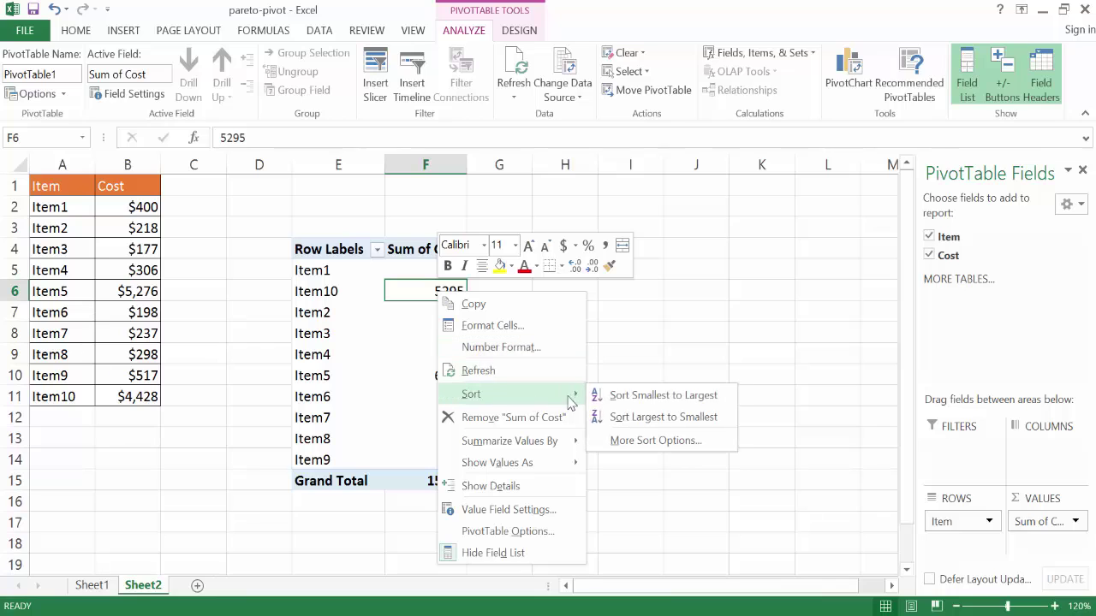
left_click(645, 418)
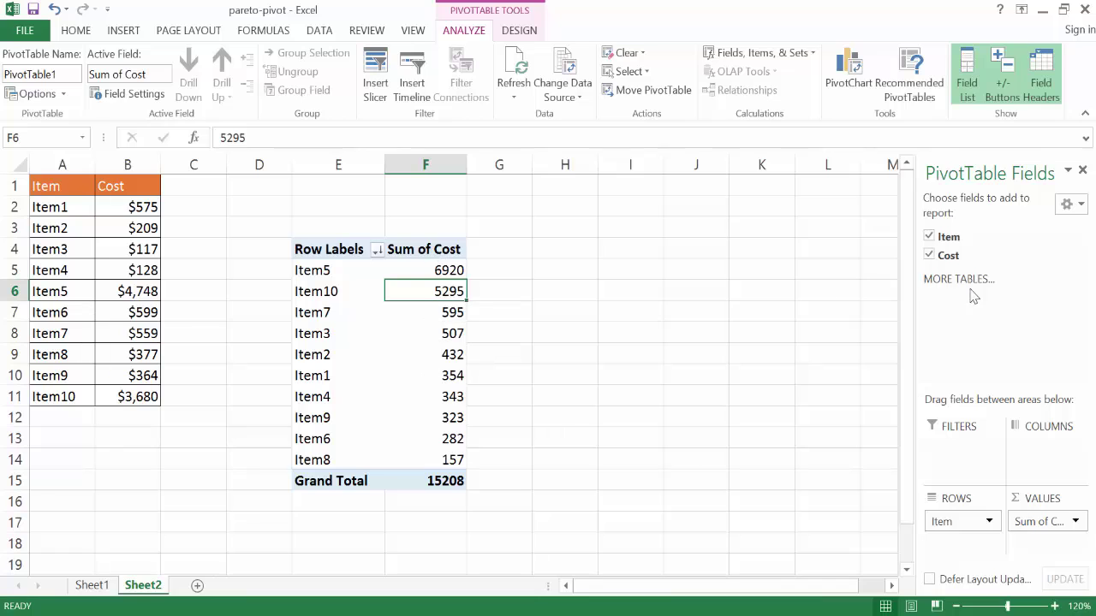
Add Cost to Values again and show Sum of Cost2 as % Running Total In, base field Item
left_click_drag(950, 255, 1039, 548)
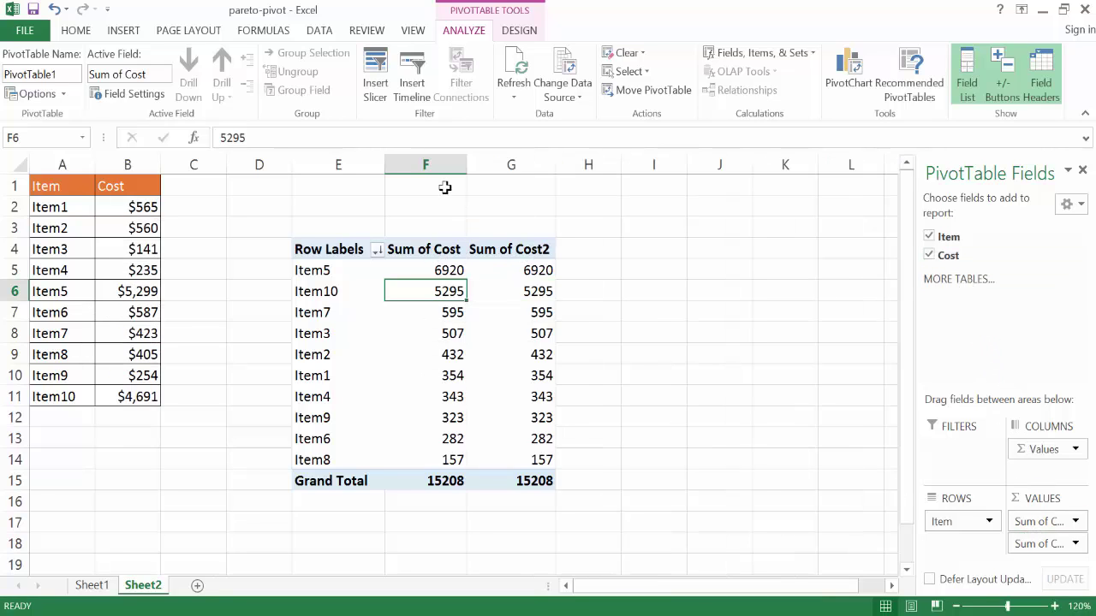
left_click(526, 270)
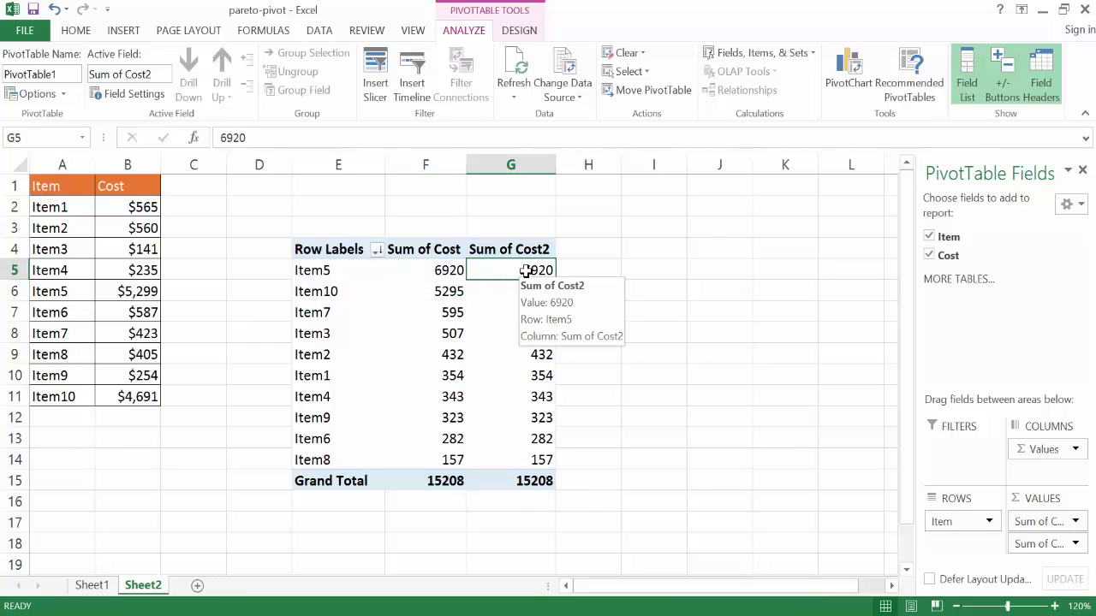
right_click(526, 270)
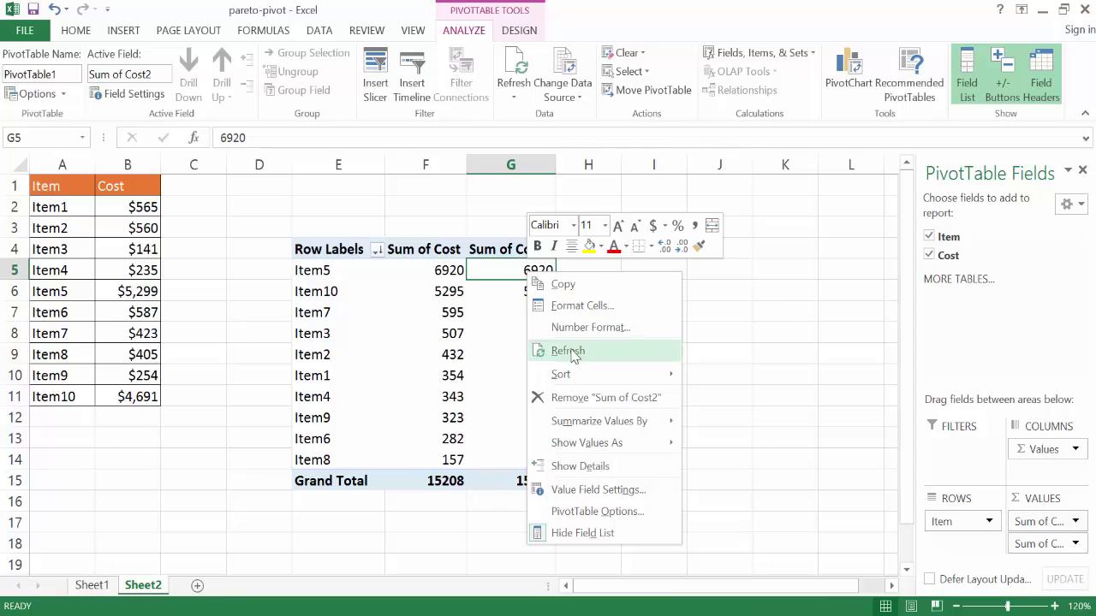
mouse_move(617, 453)
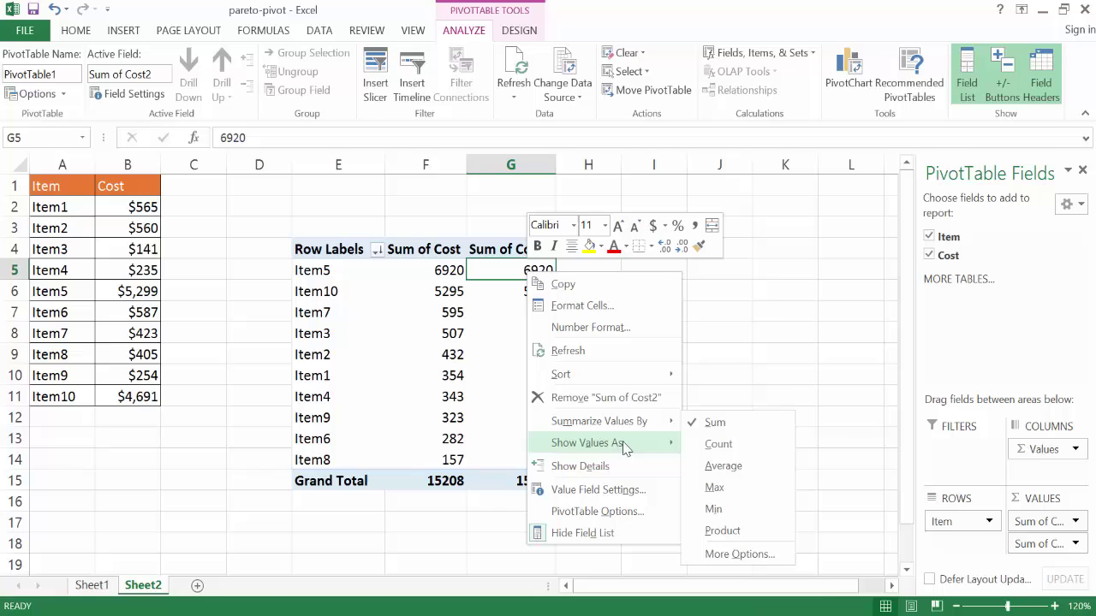
left_click(764, 517)
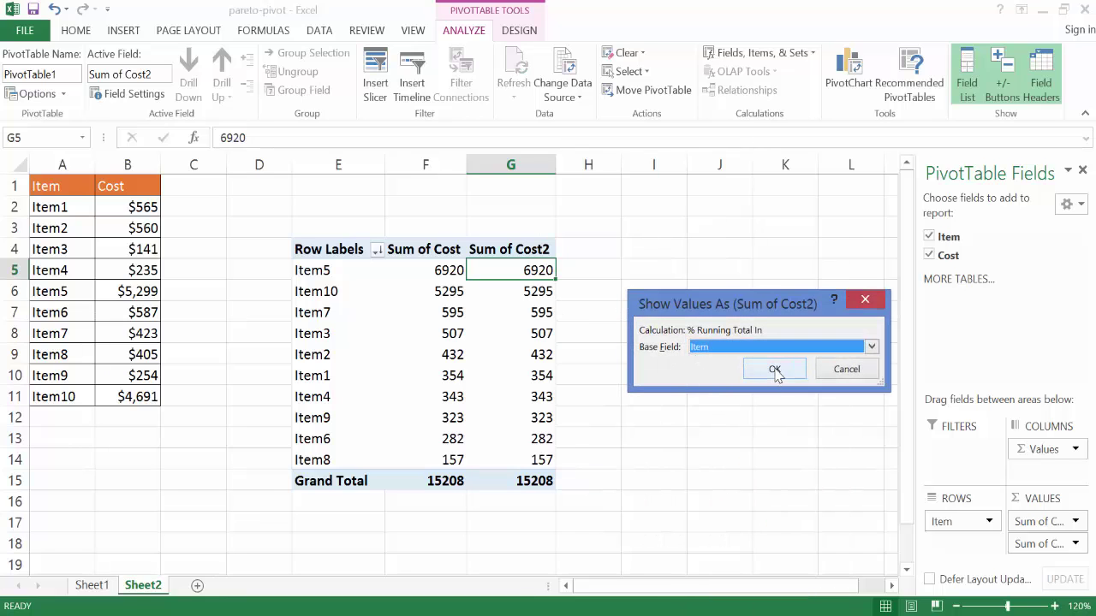
left_click(773, 369)
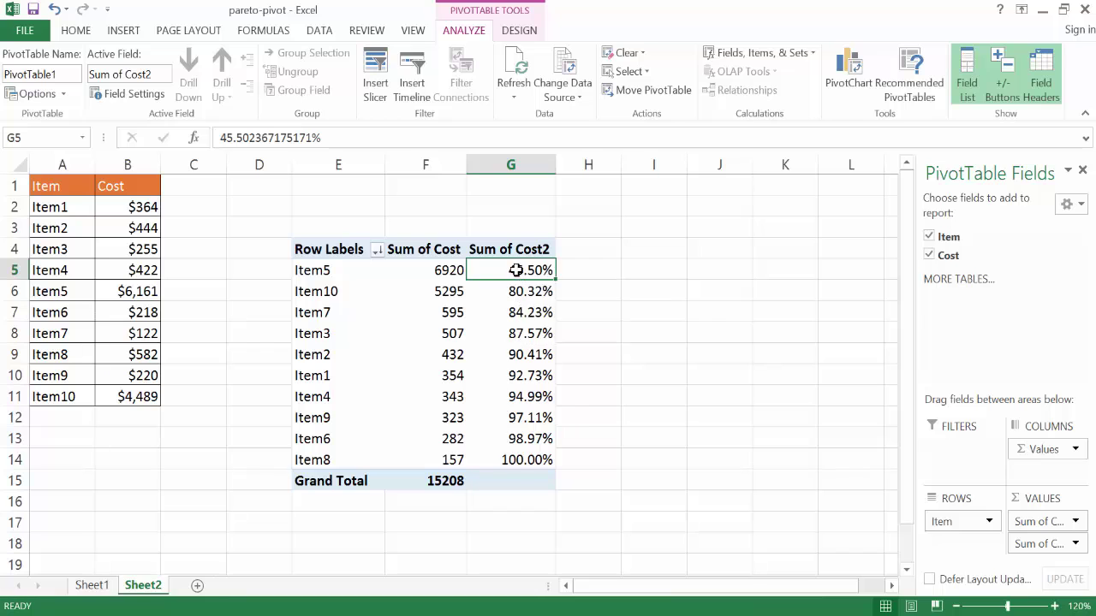
Format the Sum of Cost2 field as Percentage with 0 decimal places
right_click(519, 276)
left_click(587, 488)
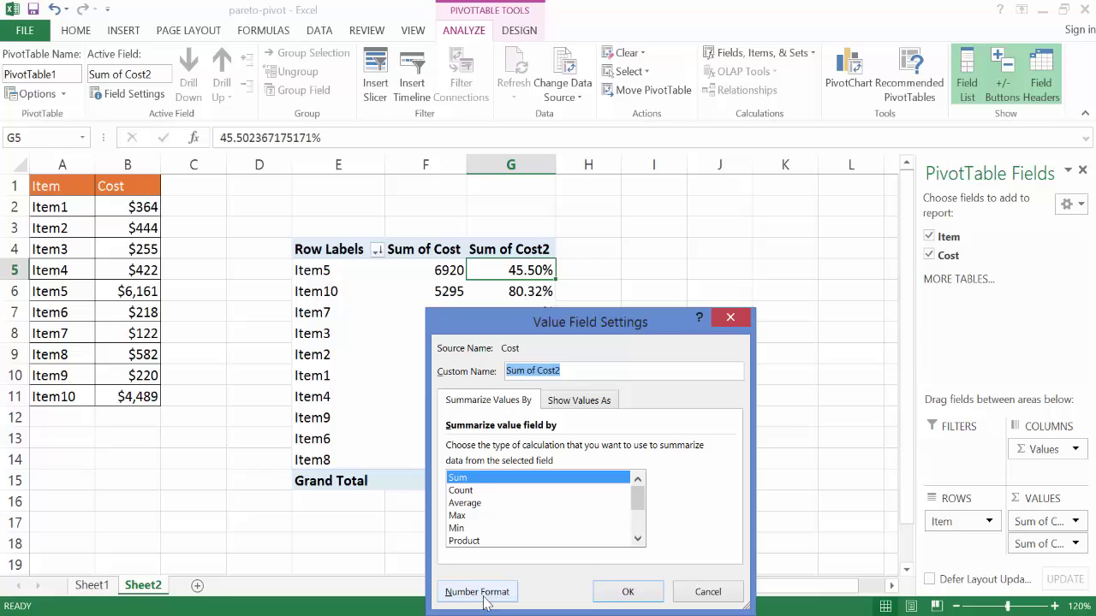
left_click(486, 600)
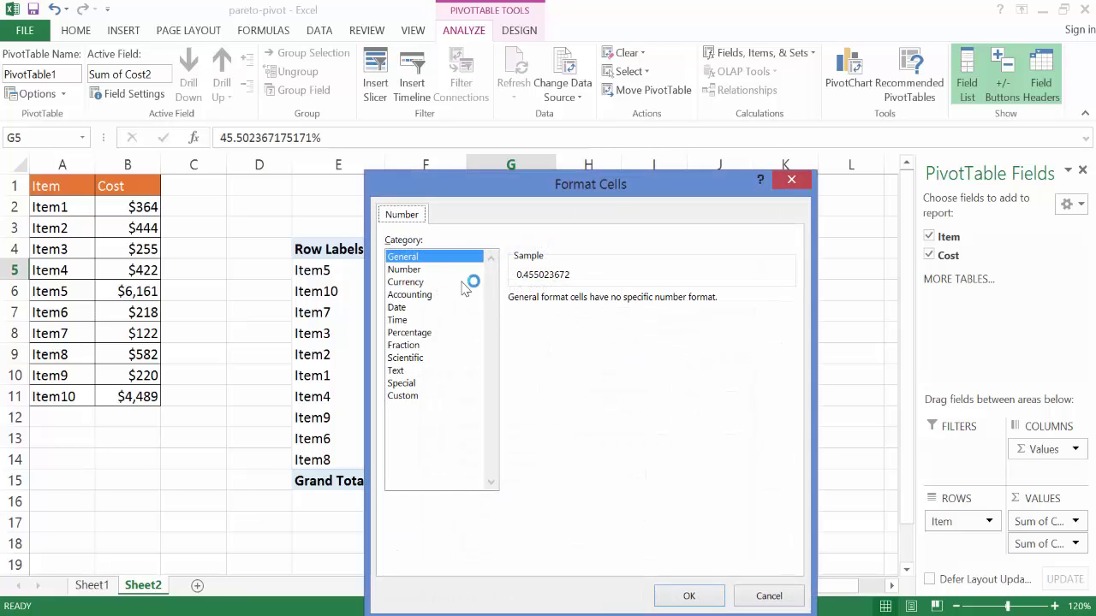
left_click(419, 332)
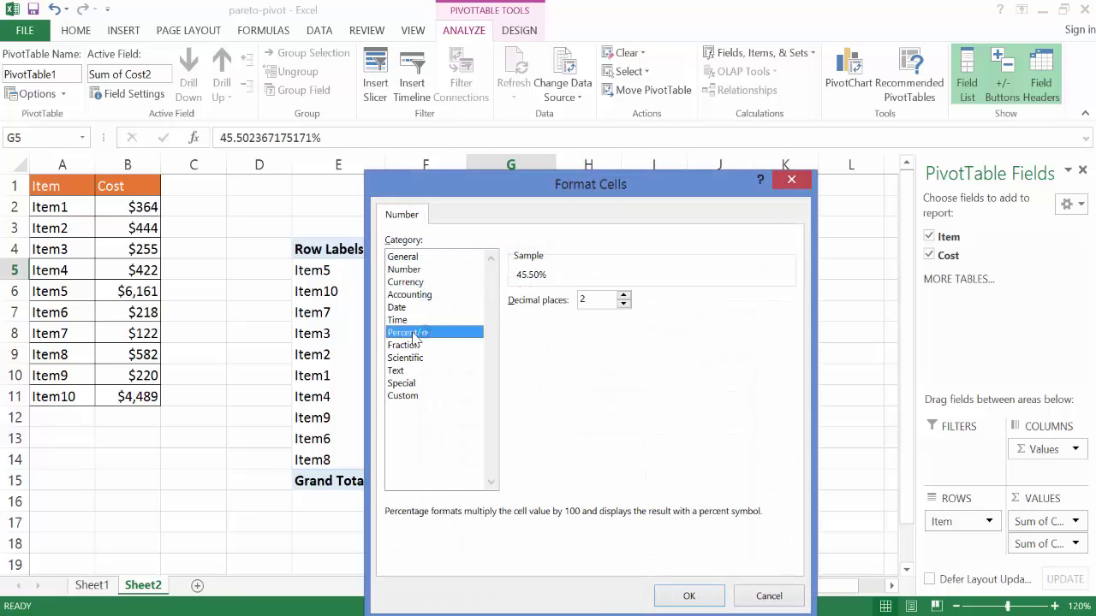
left_click(624, 304)
left_click(624, 304)
left_click(698, 595)
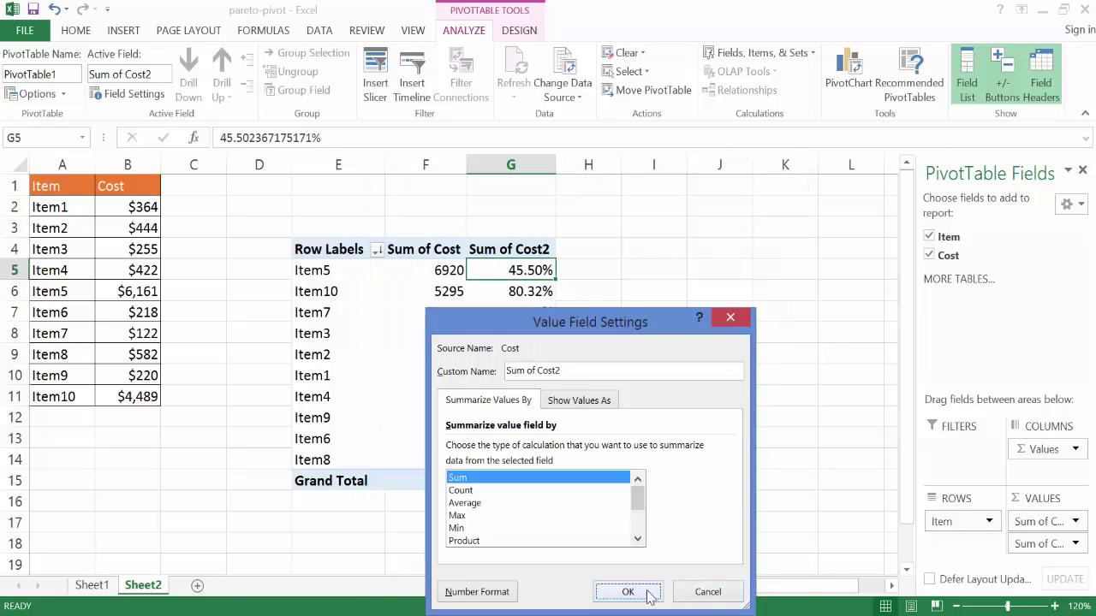
left_click(627, 592)
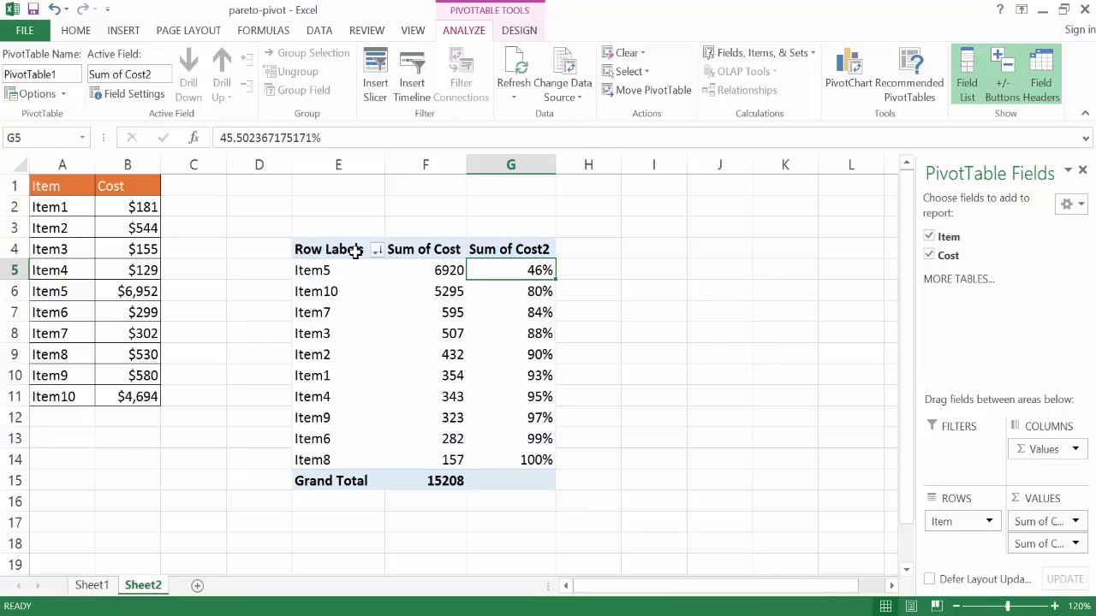
Switch the PivotTable report layout to Tabular Form
left_click(517, 31)
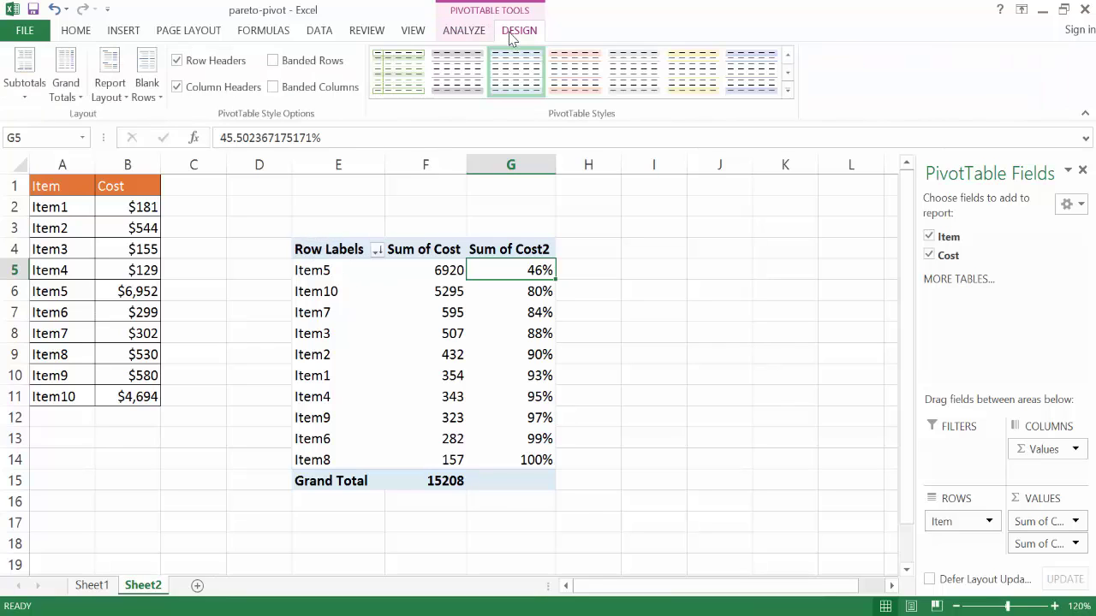
left_click(110, 92)
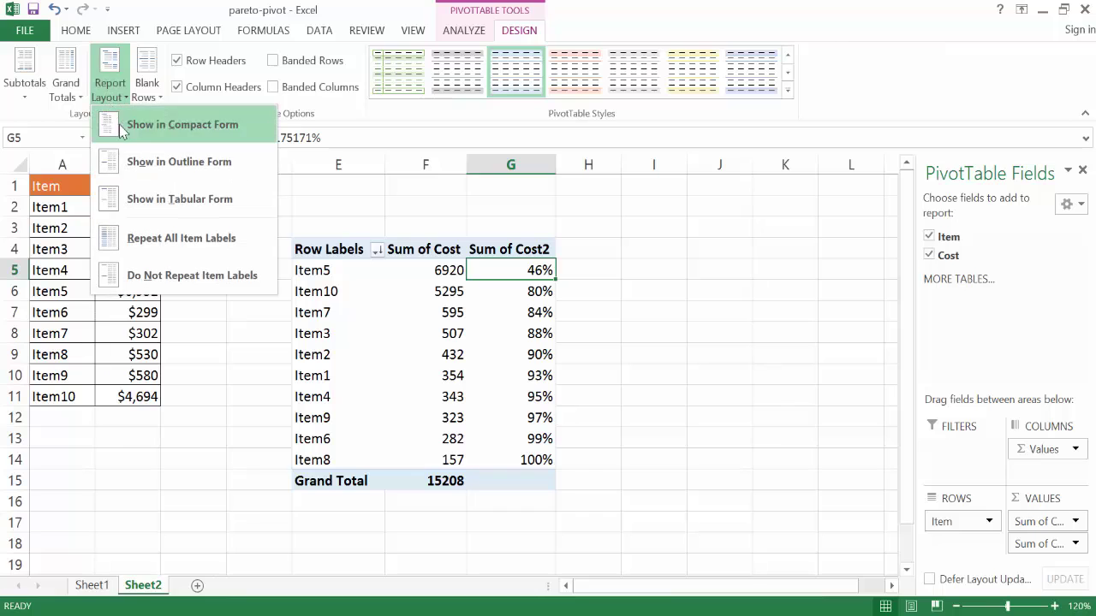
left_click(146, 198)
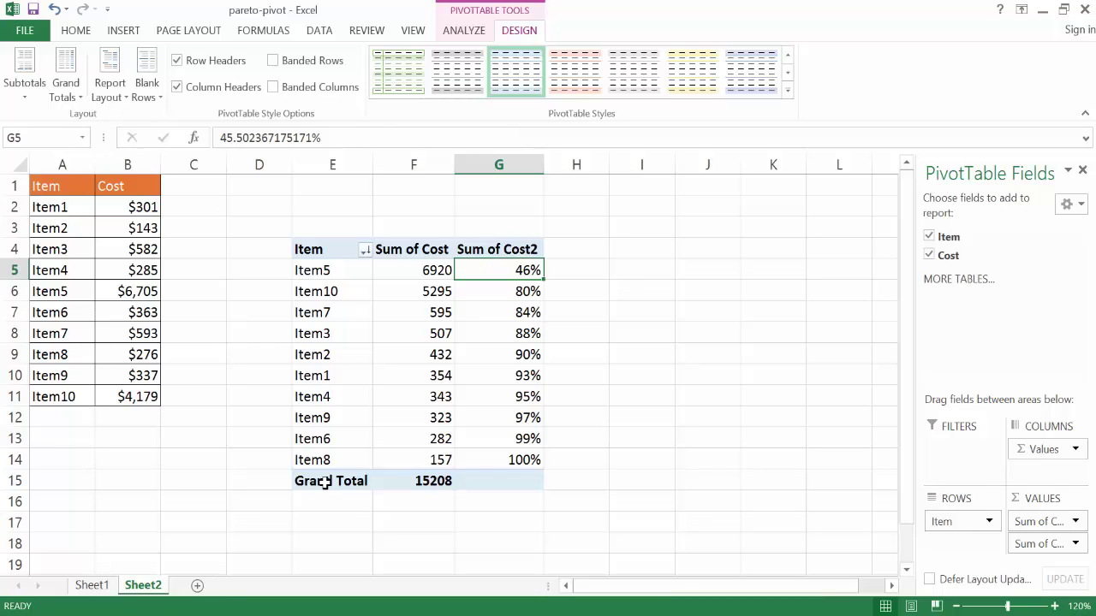
Turn Grand Totals off for rows and columns
left_click(73, 96)
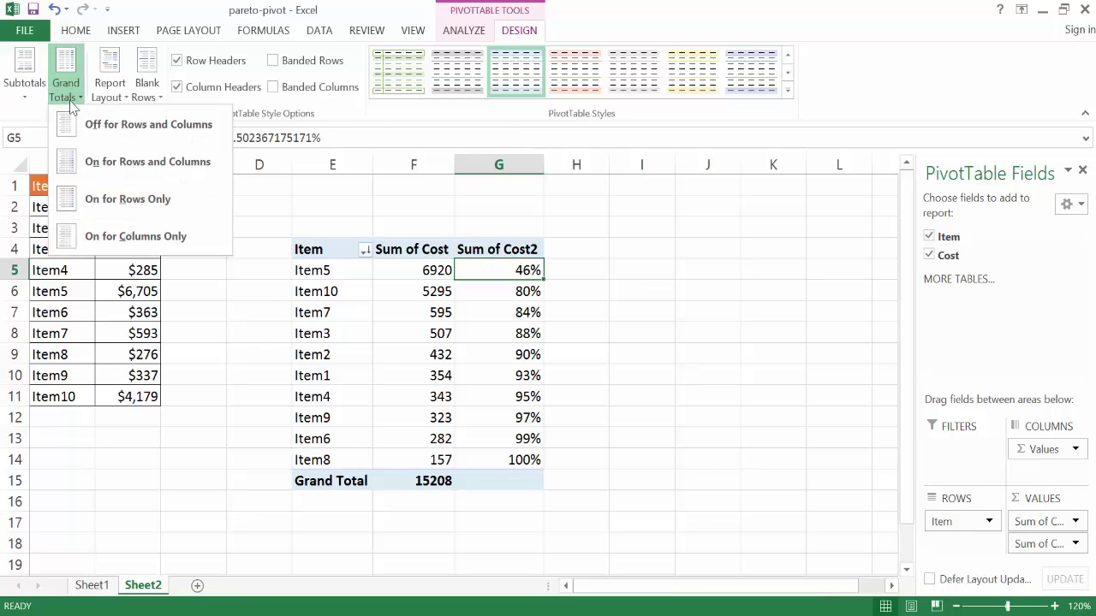
left_click(85, 128)
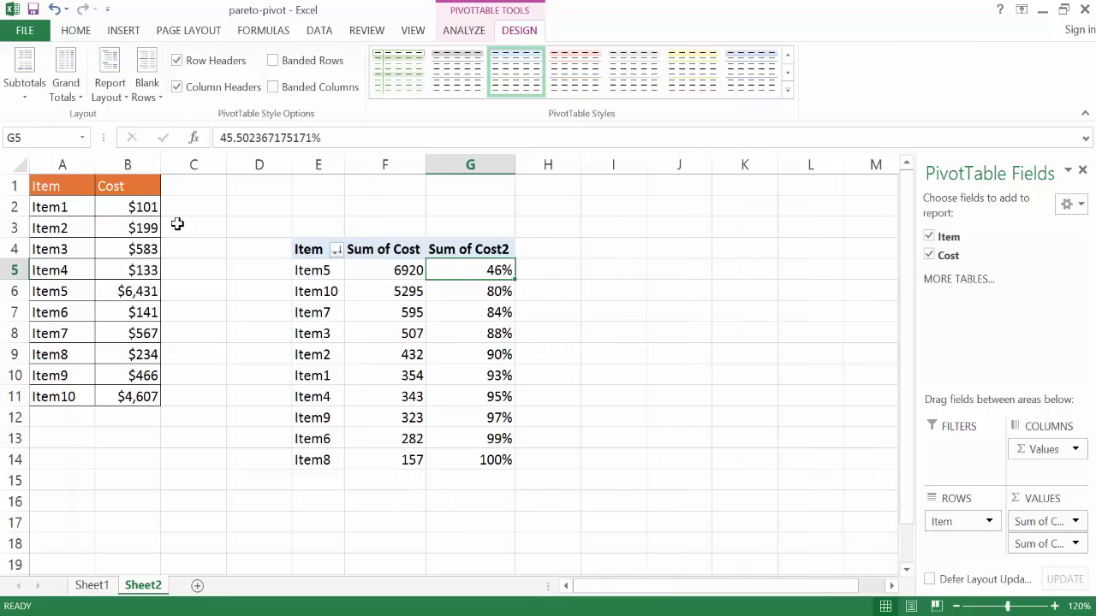
left_click(405, 249)
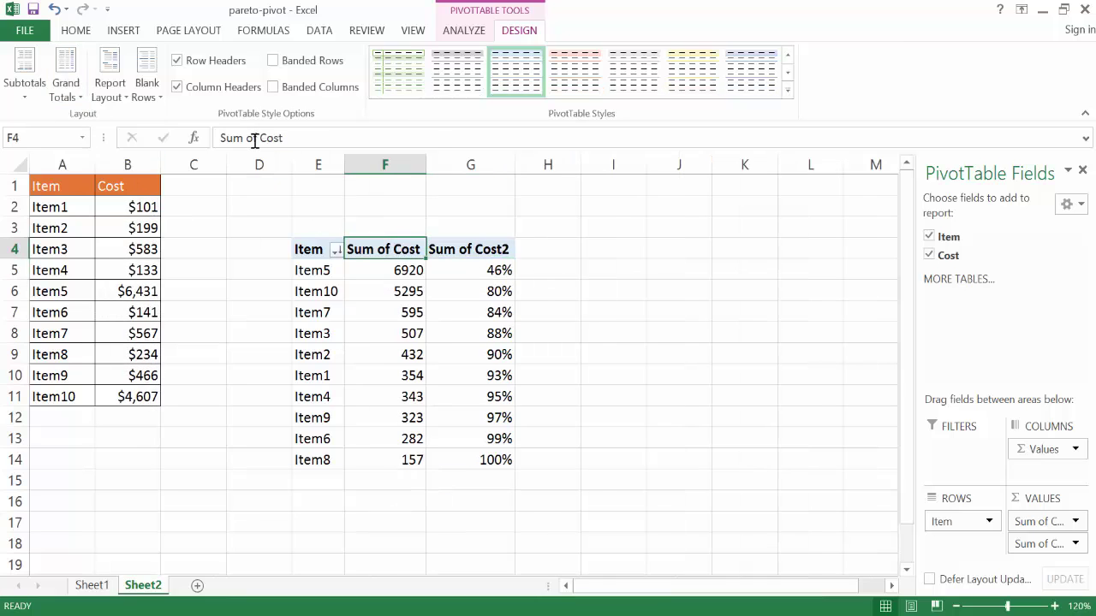
Rename the Sum of Cost header in F4 to Cost
left_click_drag(261, 137, 219, 139)
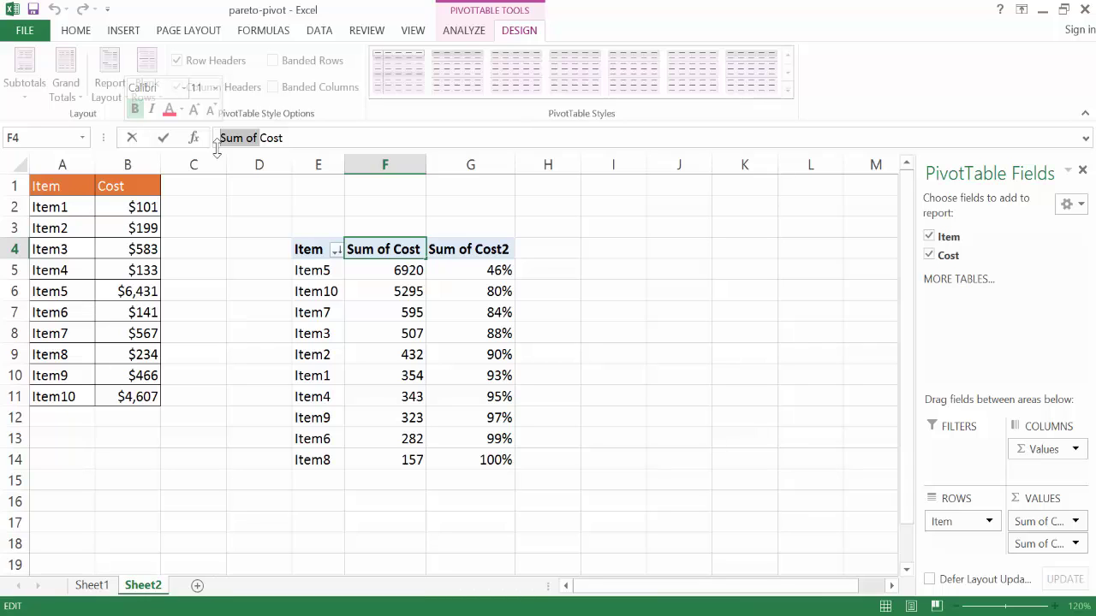
key("BackSpace")
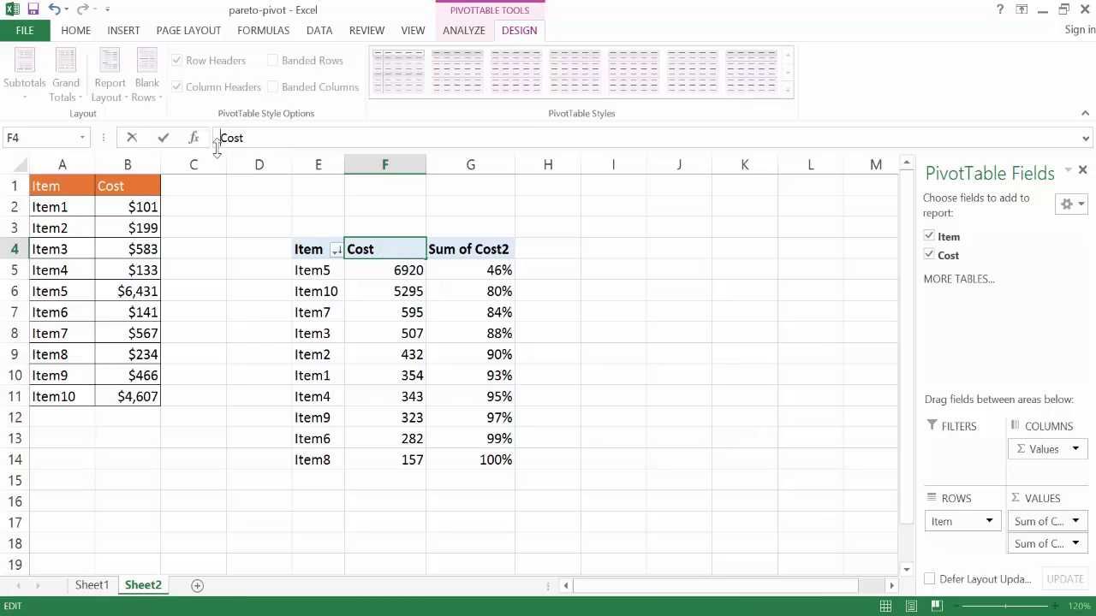
key("Return")
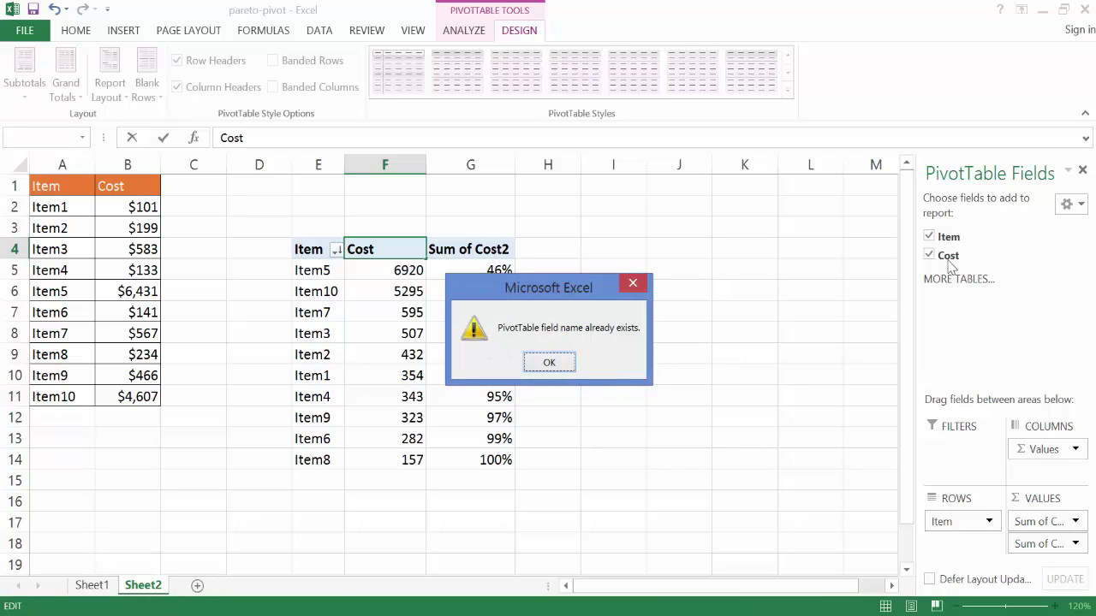
left_click(549, 362)
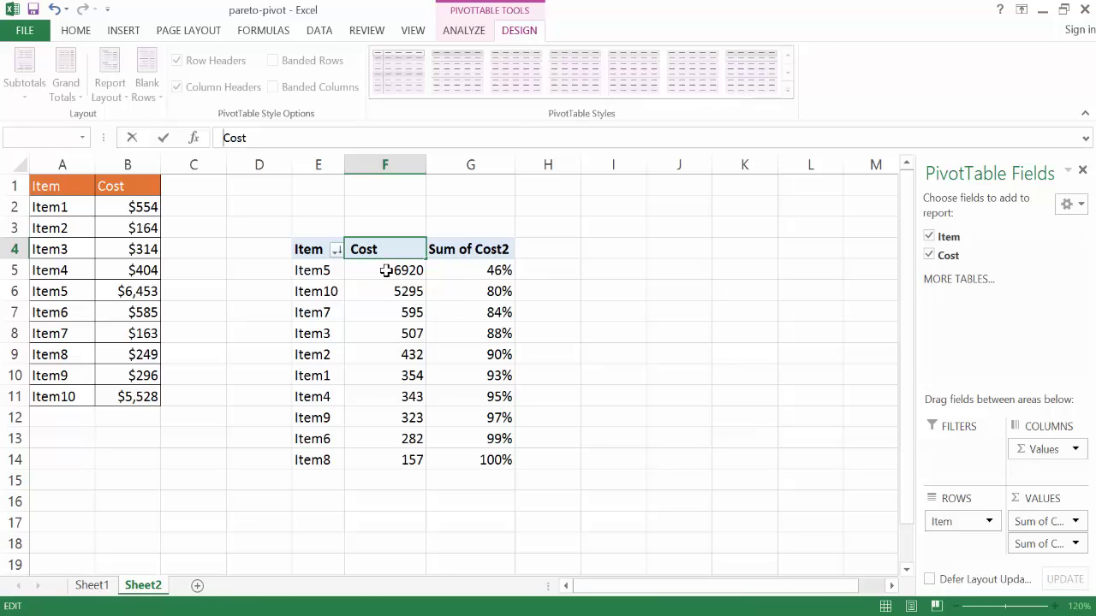
key("Return")
Rename the G4 header to % Running Total and autofit column G
left_click(462, 248)
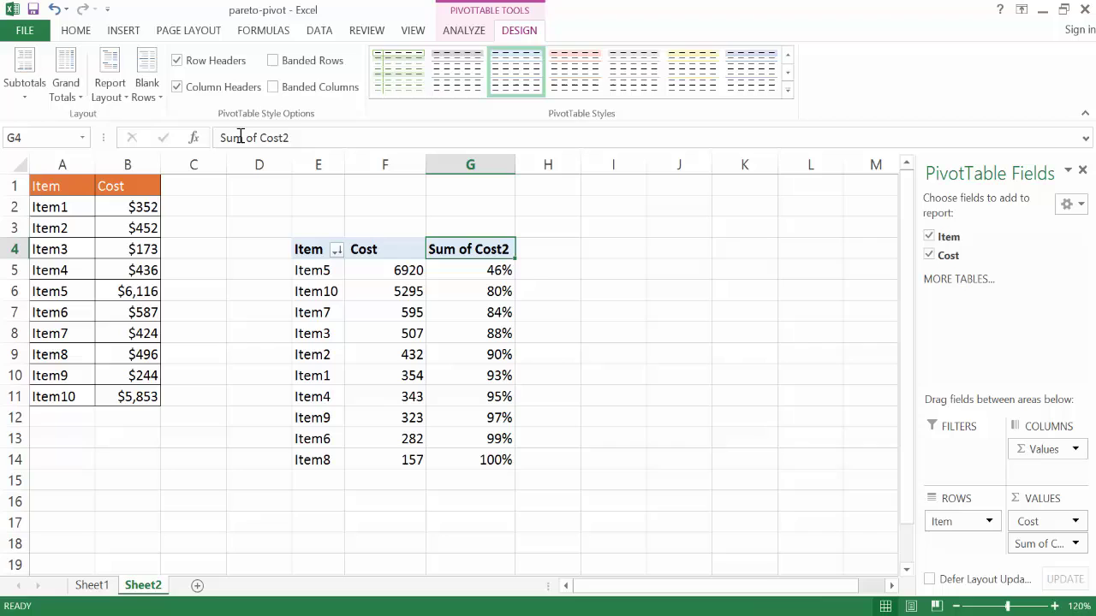
left_click_drag(301, 137, 50, 121)
type("Running")
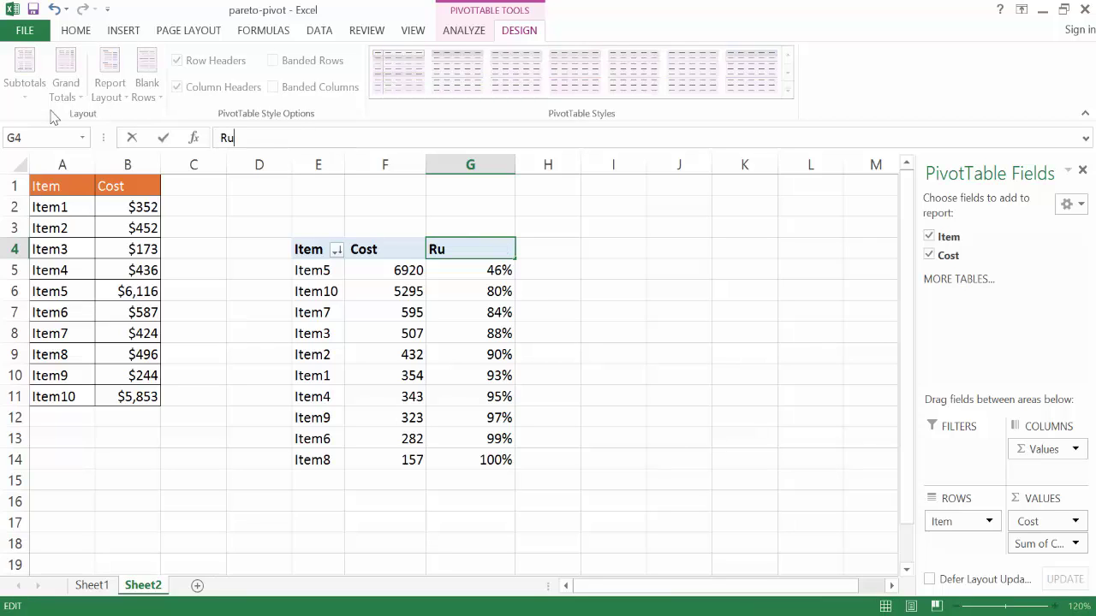
key("BackSpace")
key("BackSpace")
key("BackSpace")
key("BackSpace")
key("BackSpace")
type("% Running Total")
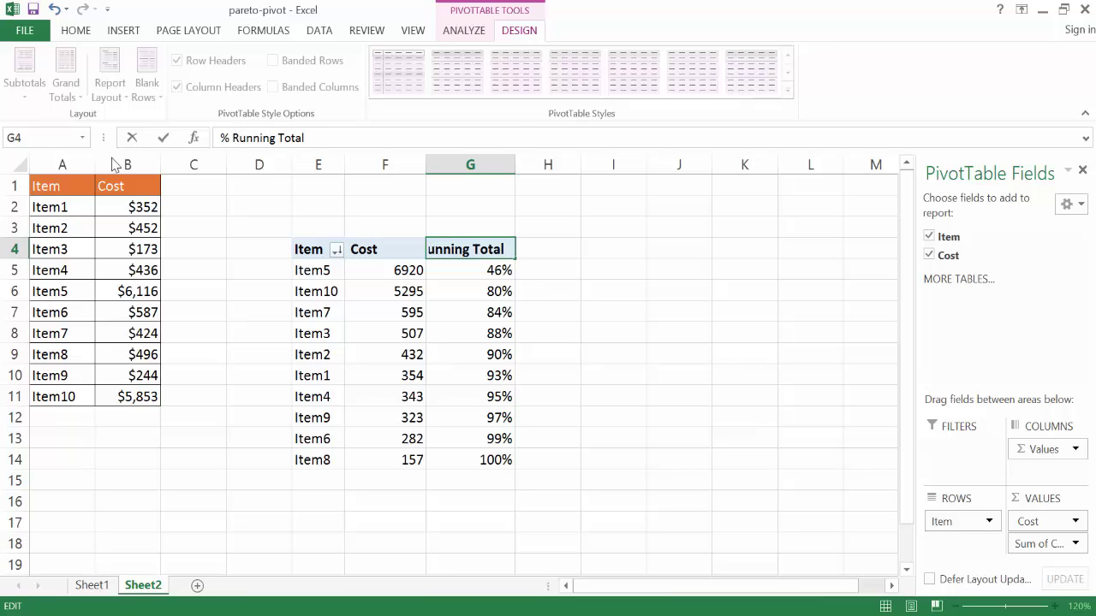
left_click(629, 416)
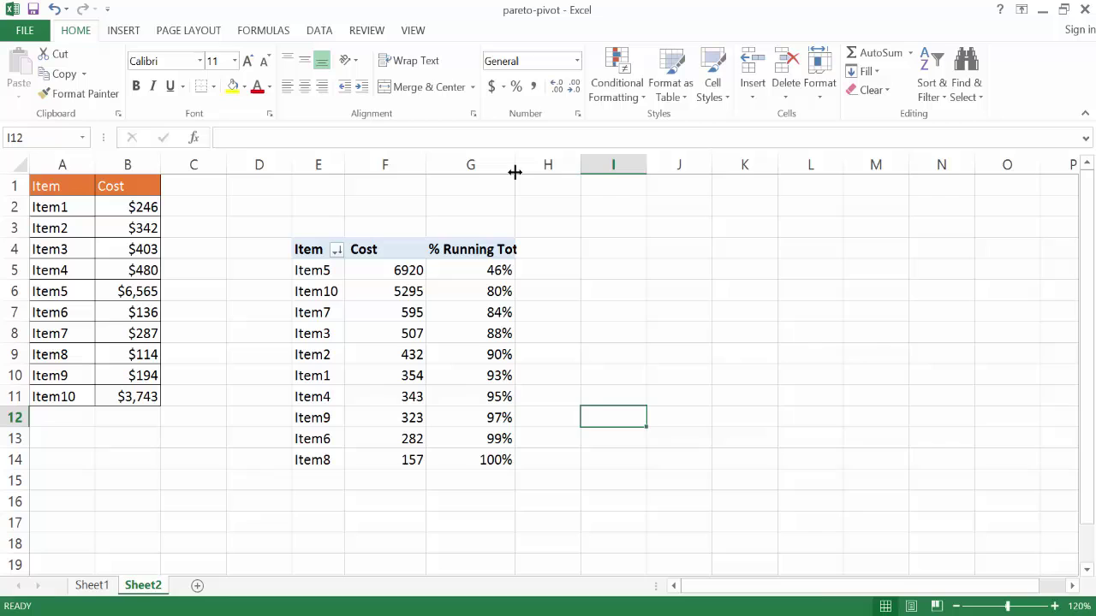
double_click(514, 172)
Close the PivotTable field list and launch PivotChart insertion for the pivot table
left_click(480, 296)
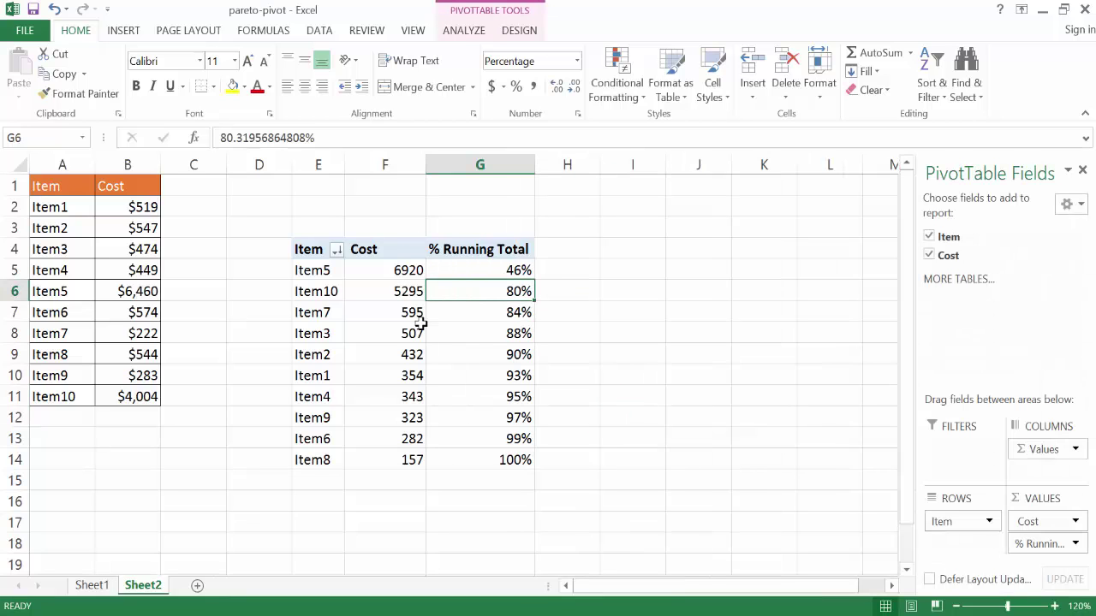
left_click(1083, 171)
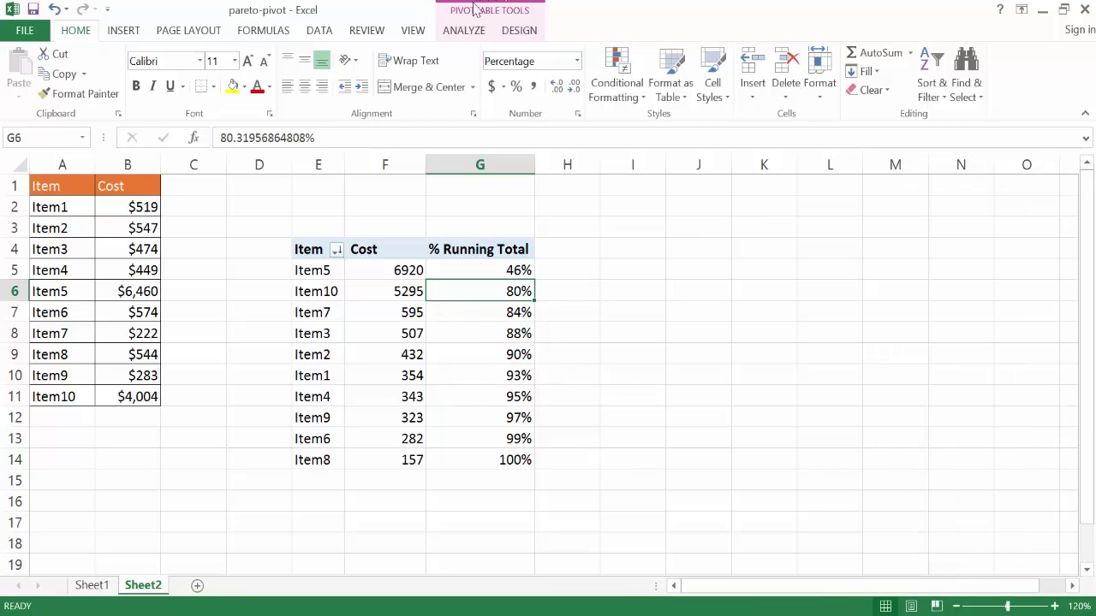
left_click(519, 31)
left_click(468, 33)
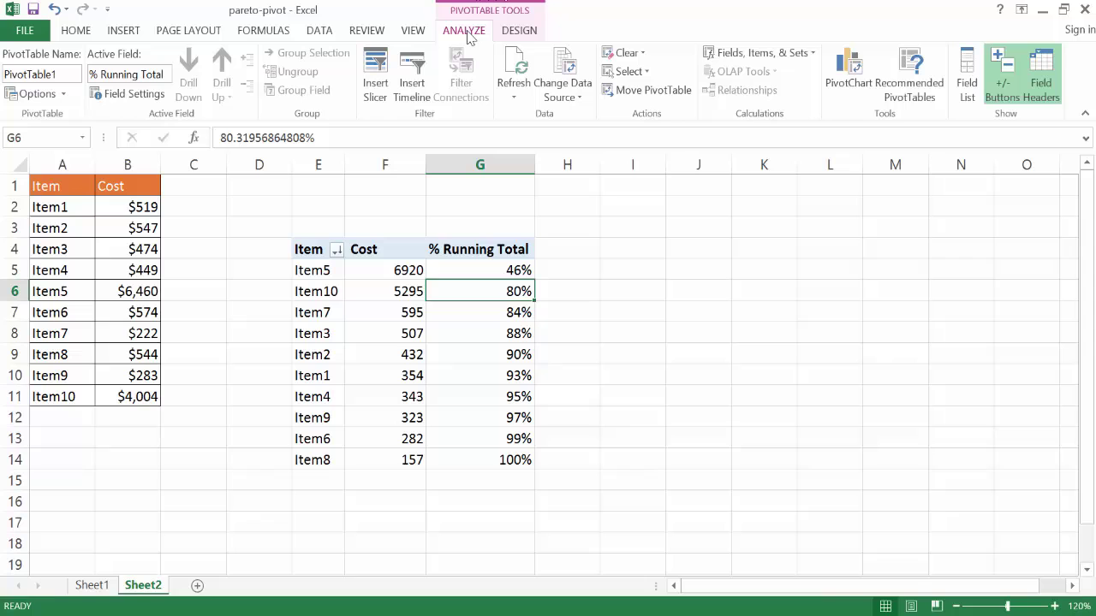
left_click(836, 80)
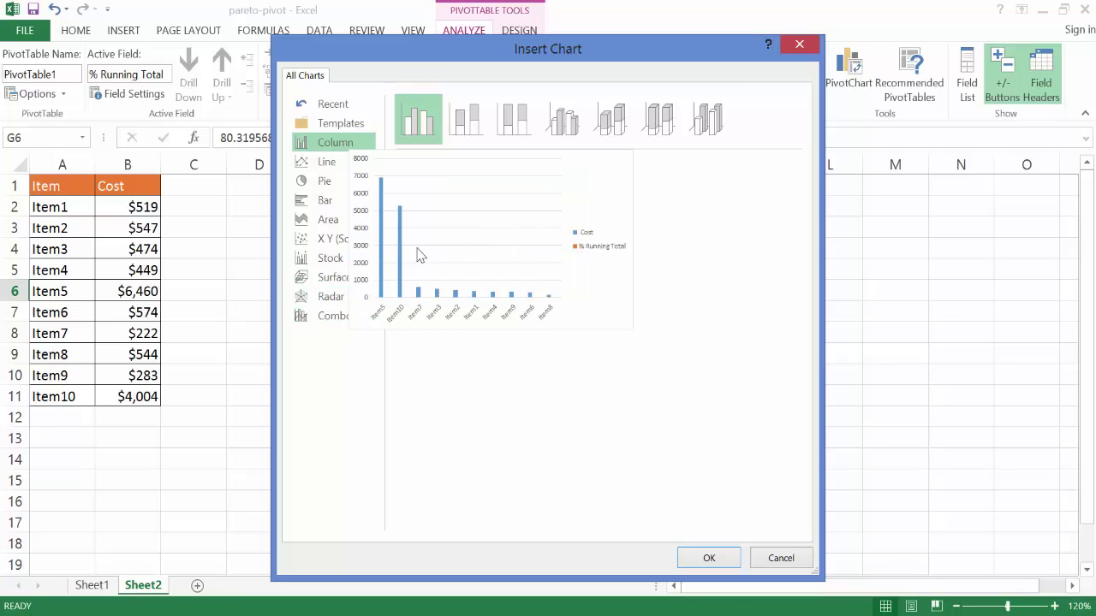
mouse_move(623, 254)
Create a Combo PivotChart with Cost columns and the % Running Total line on a secondary axis
left_click(335, 319)
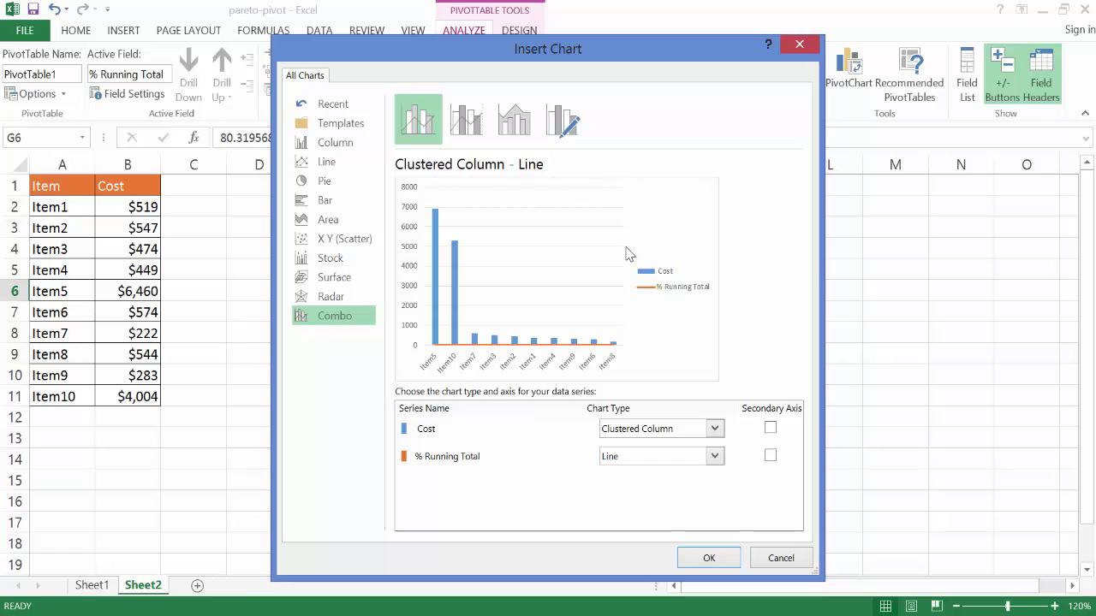
left_click(769, 456)
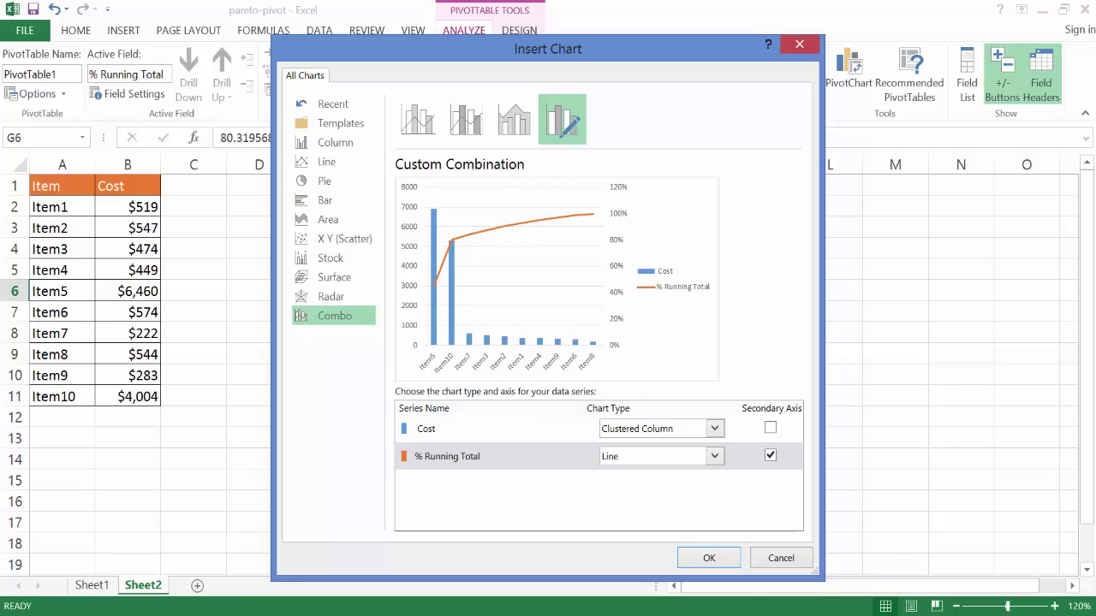
left_click(709, 558)
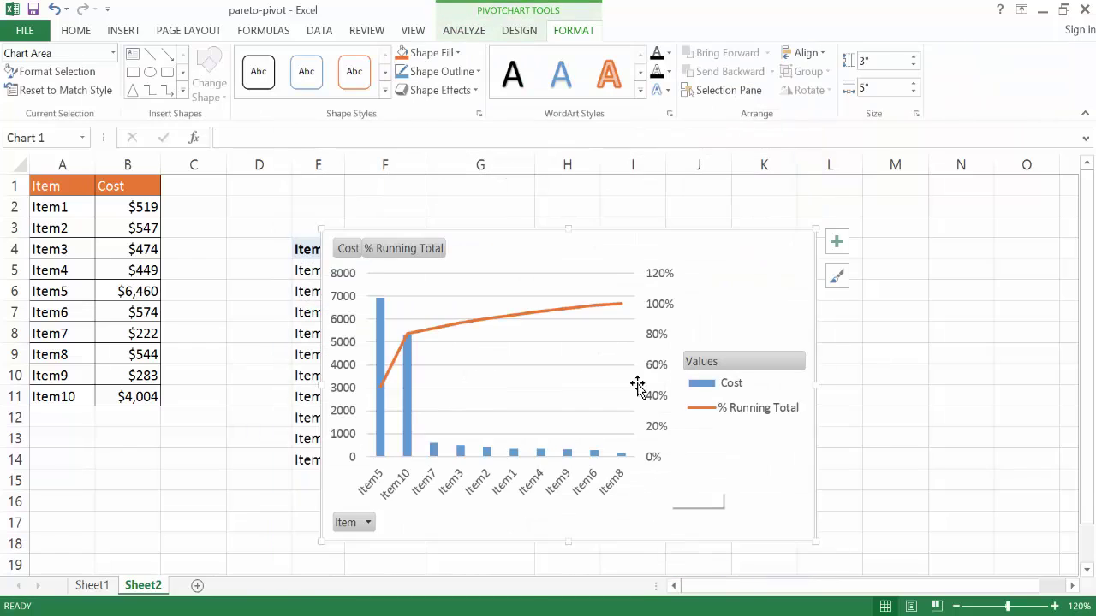
Move the chart right of the pivot and set the secondary axis maximum to 1.0 (100%)
left_click_drag(535, 232, 773, 206)
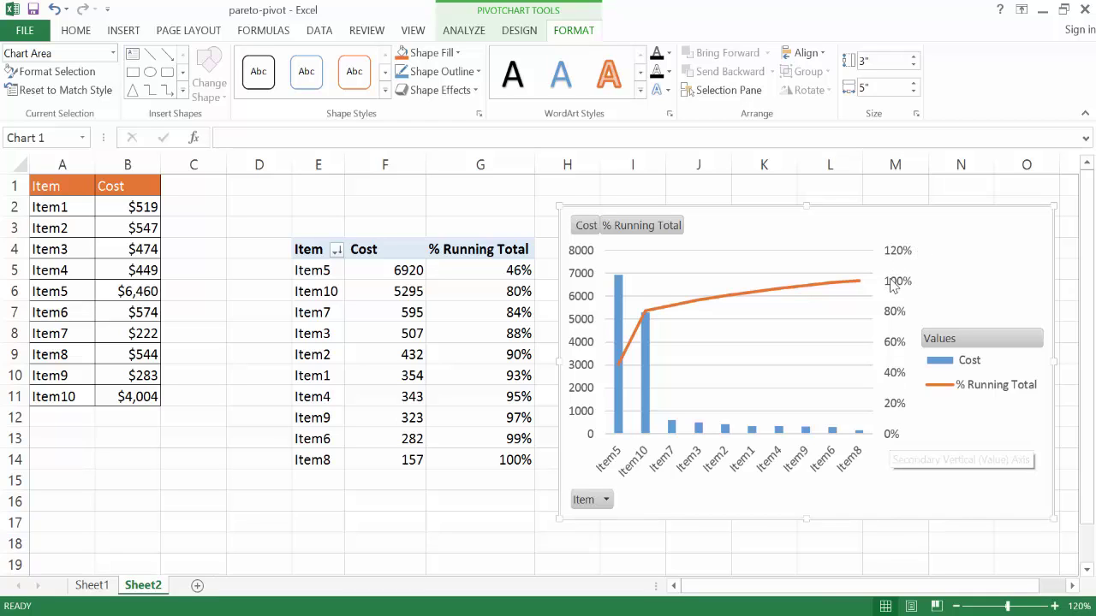
left_click(895, 287)
right_click(896, 289)
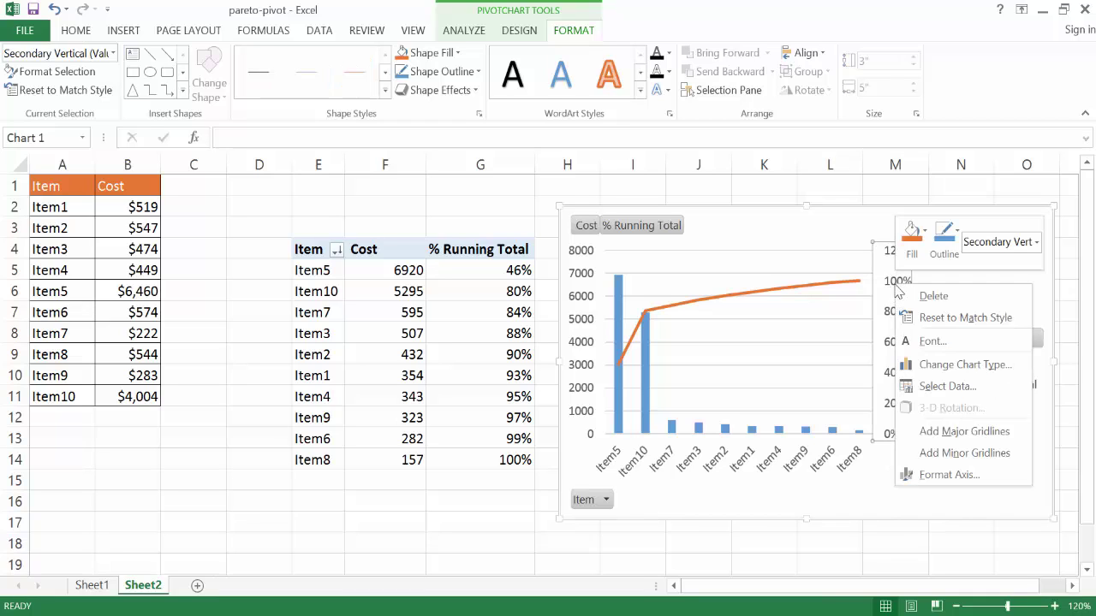
left_click(939, 475)
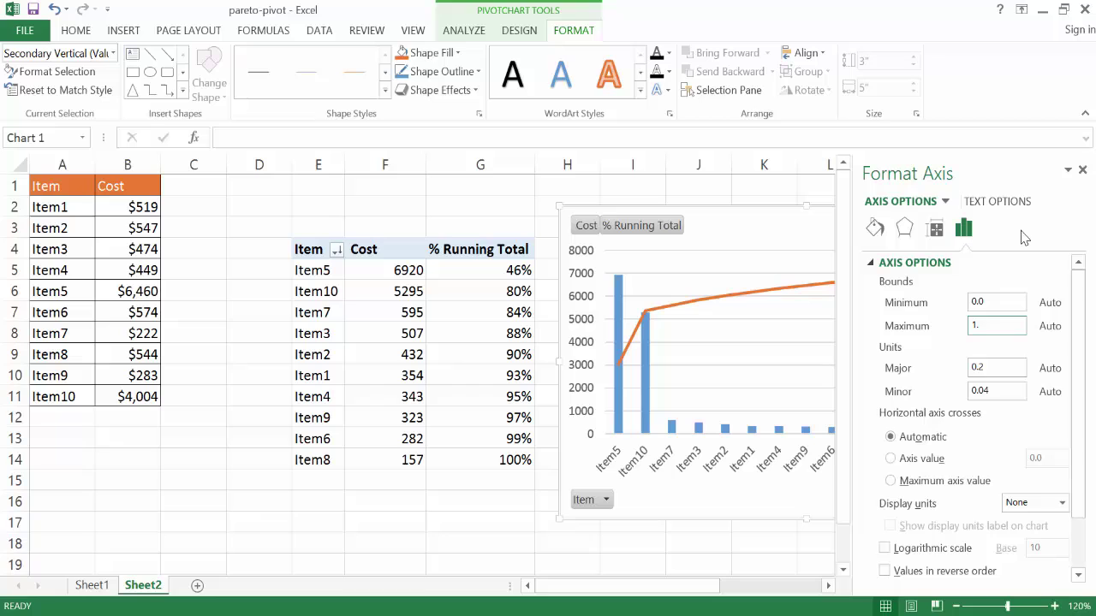
left_click(1082, 169)
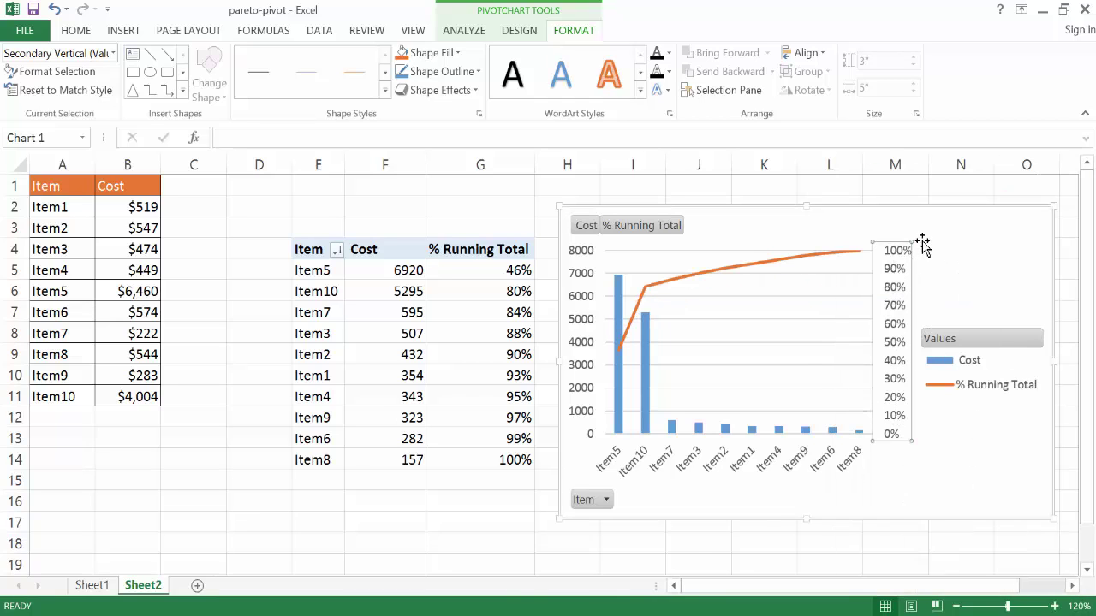
Hide all field buttons on the PivotChart and apply Chart Style 6
left_click(644, 227)
right_click(643, 233)
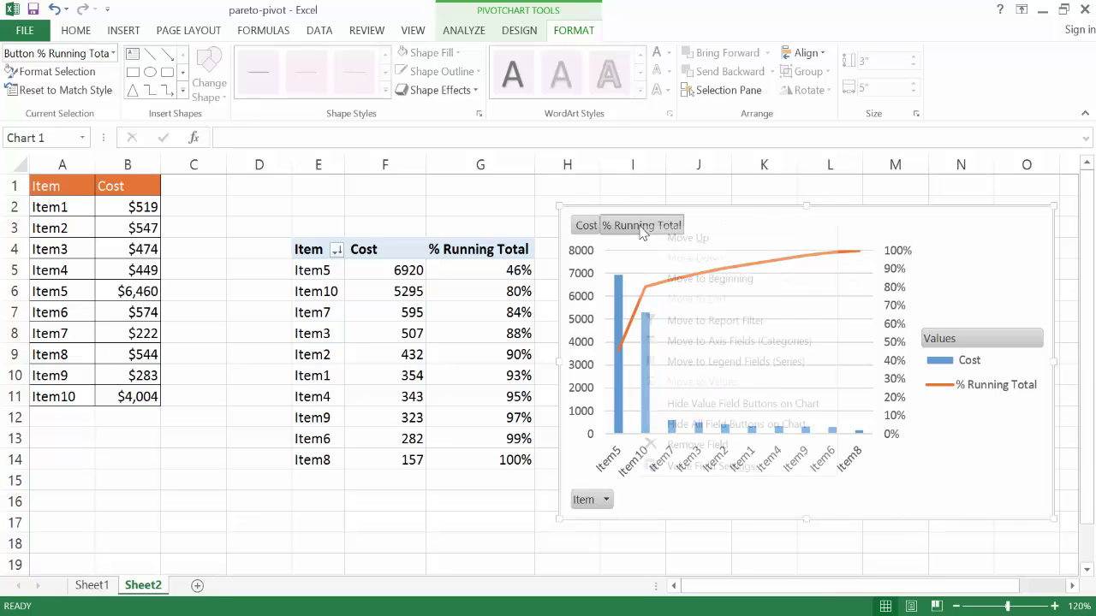
left_click(699, 425)
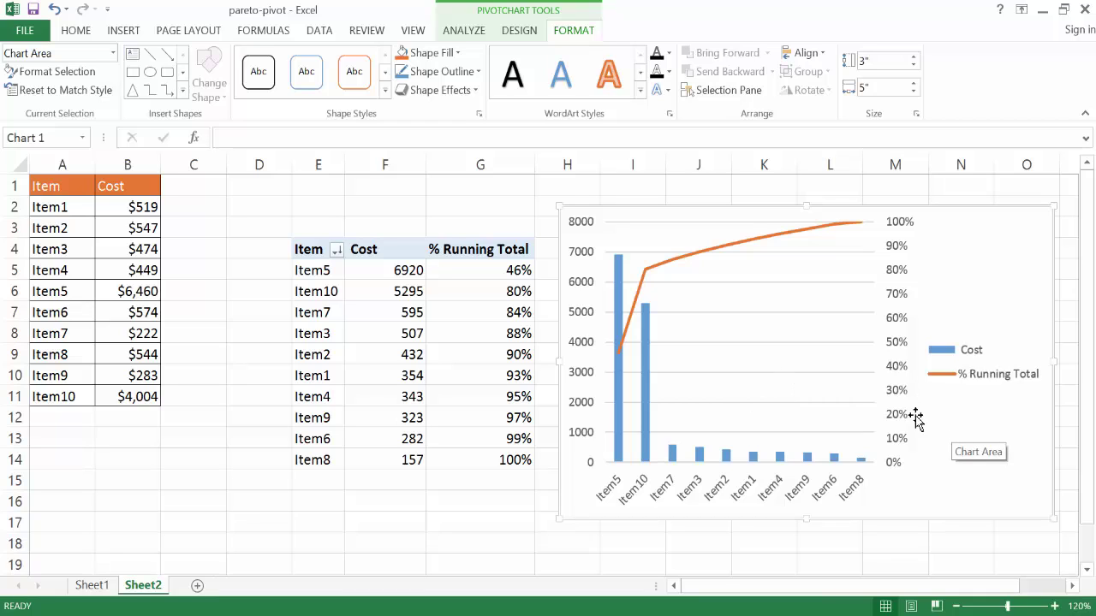
left_click(519, 33)
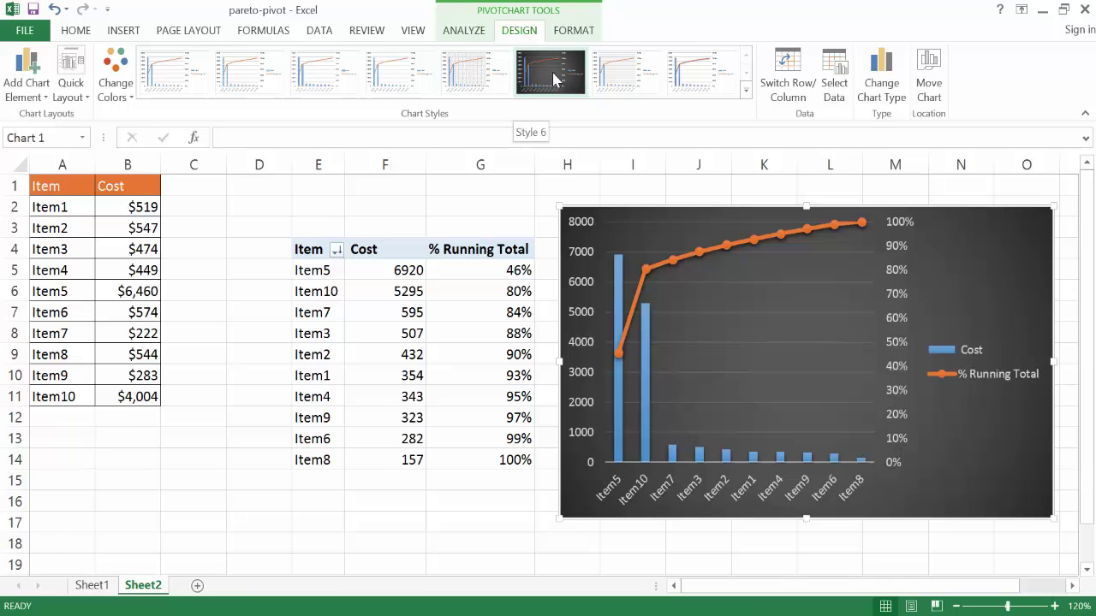
left_click(552, 72)
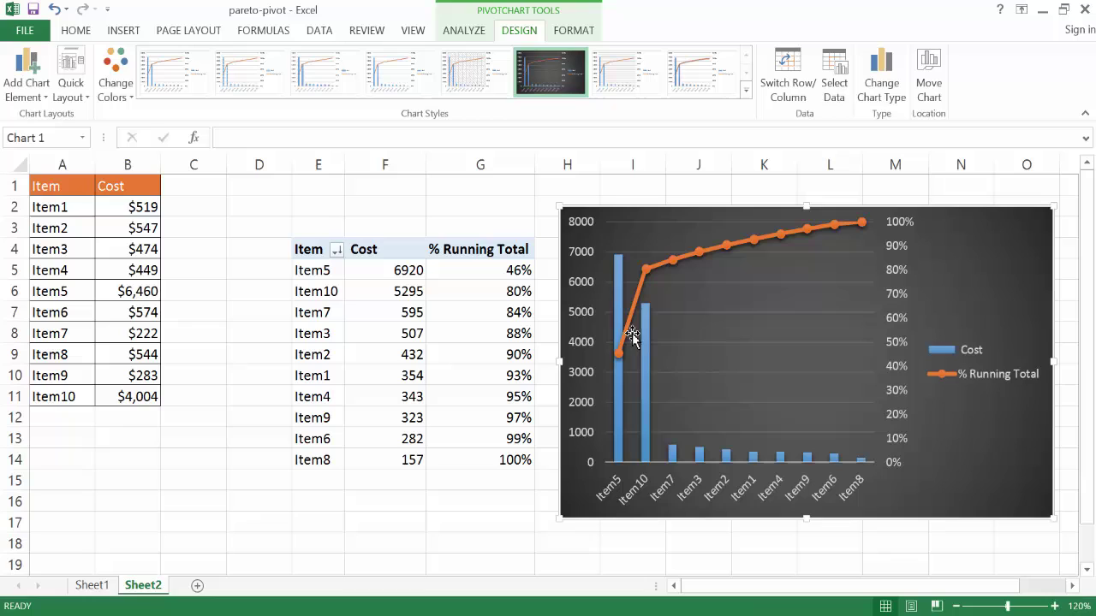
Inspect the RANDBETWEEN formulas behind the Item3–Item6 cost cells and compare with the pivot values
left_click(109, 276)
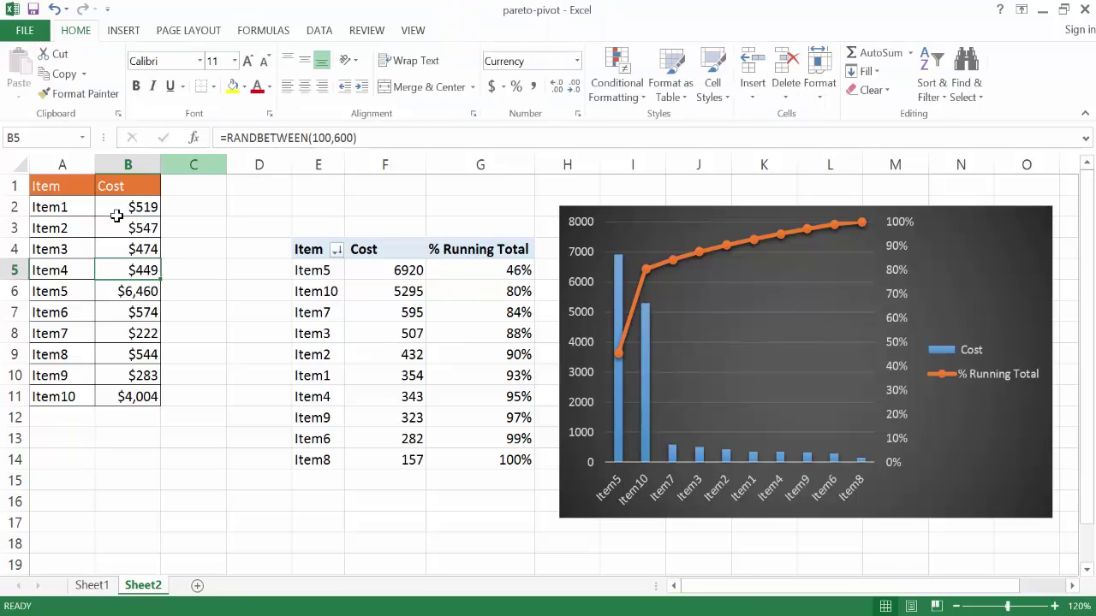
left_click(117, 311)
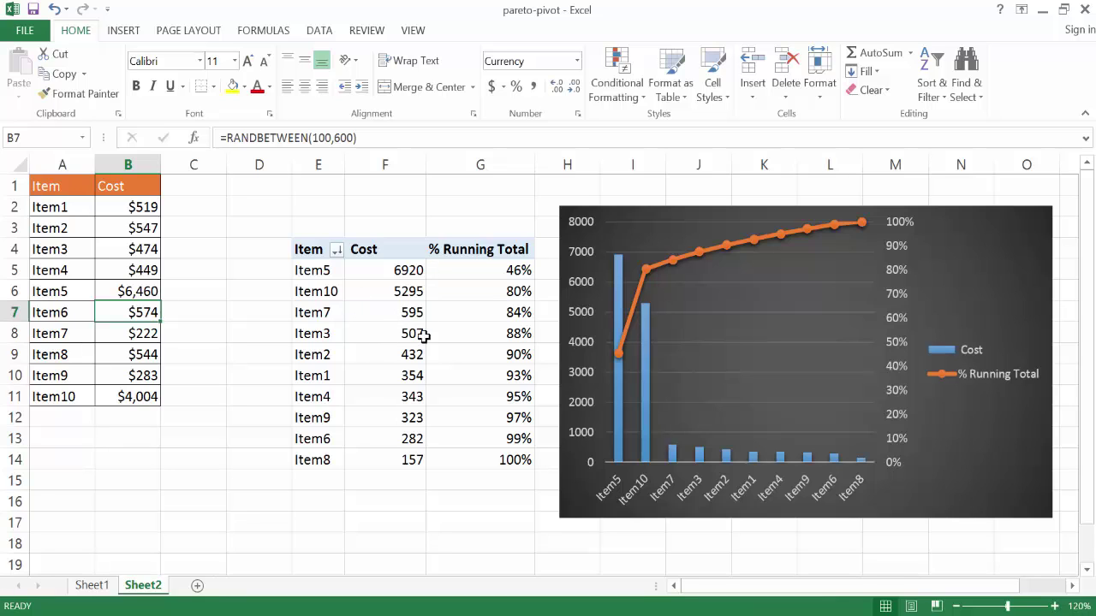
left_click(118, 289)
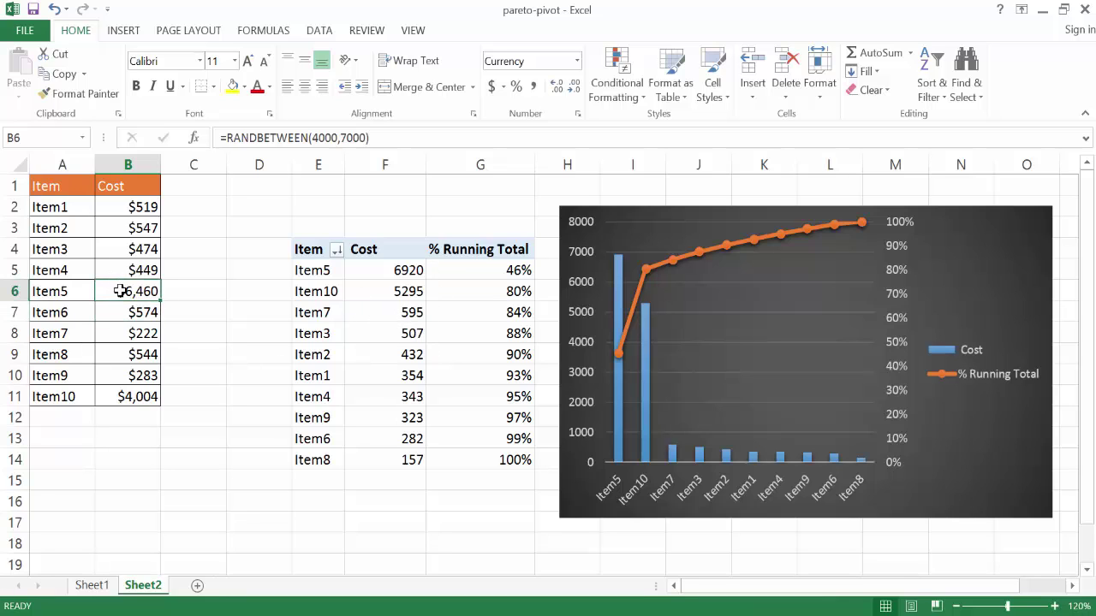
left_click(381, 394)
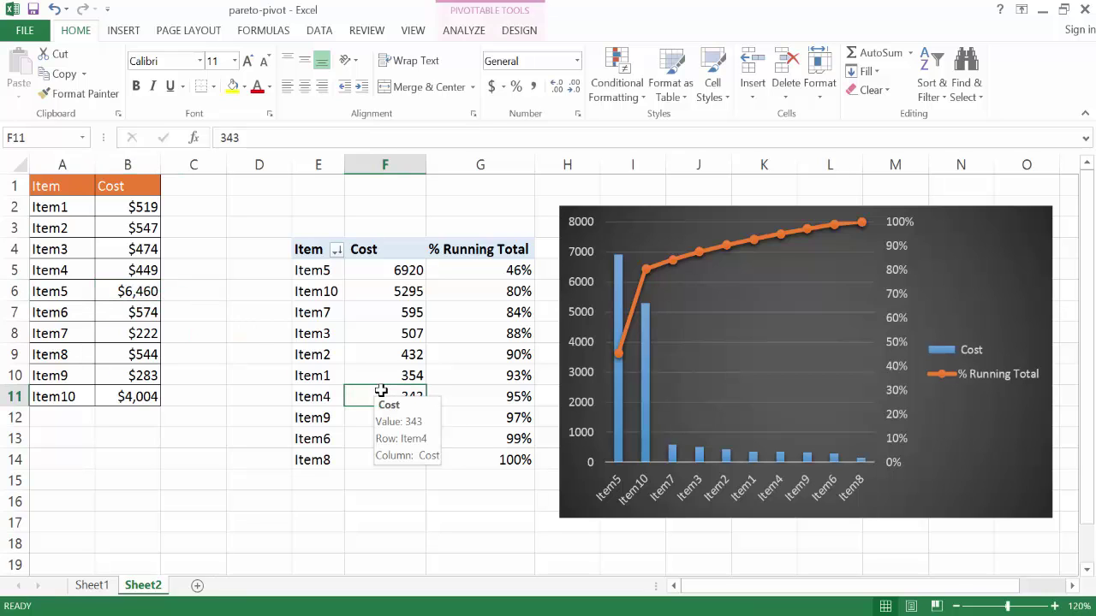
left_click(114, 249)
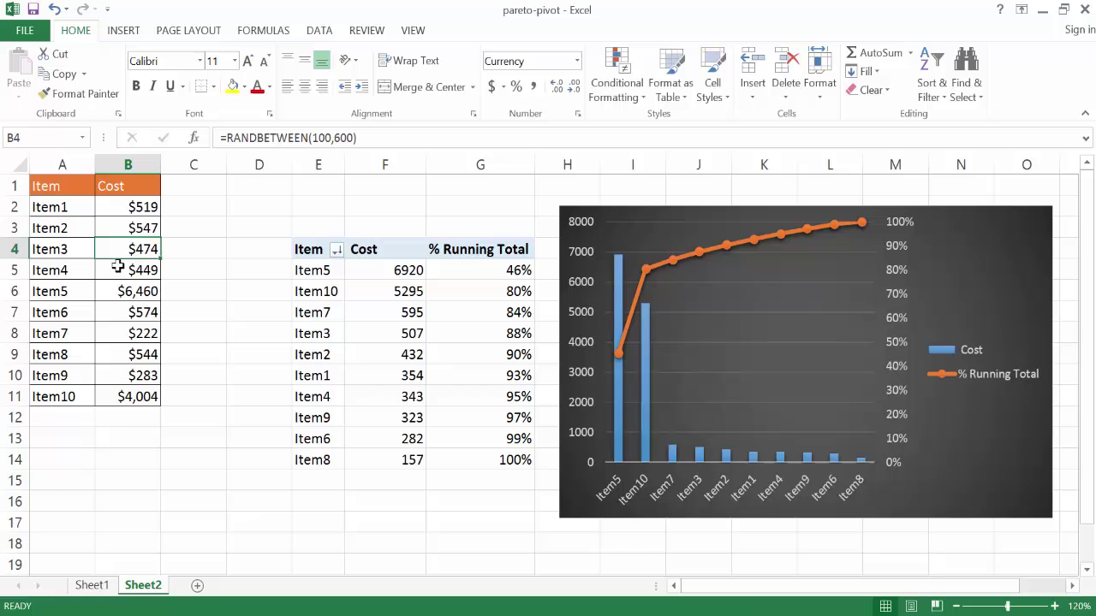
Refresh the PivotTable so it and the Pareto chart rank Item5 first at 6460 and Item7 last at 222
left_click(386, 355)
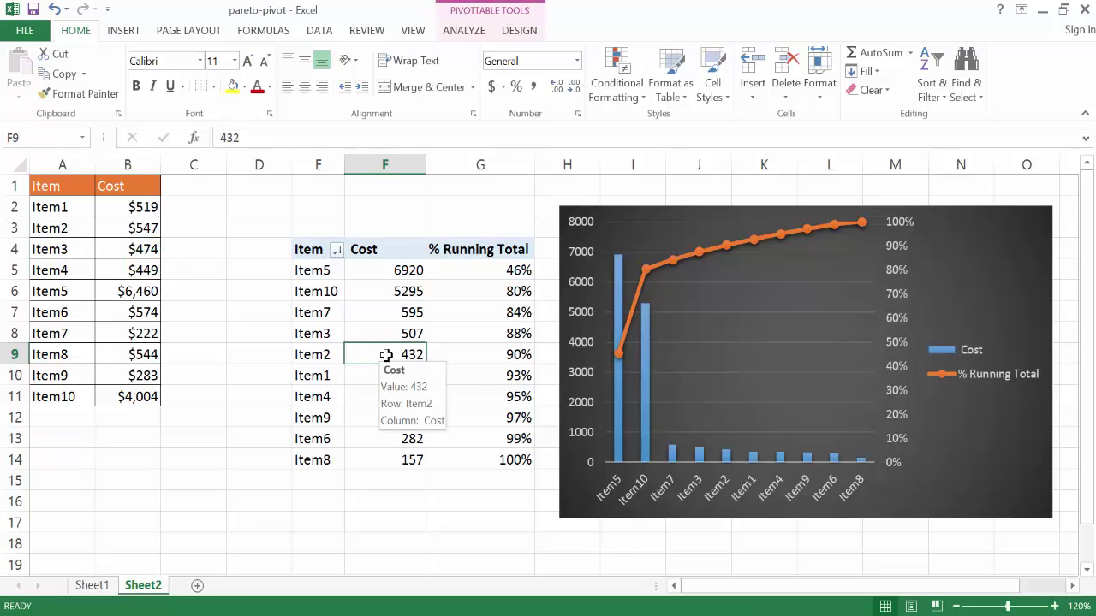
right_click(386, 354)
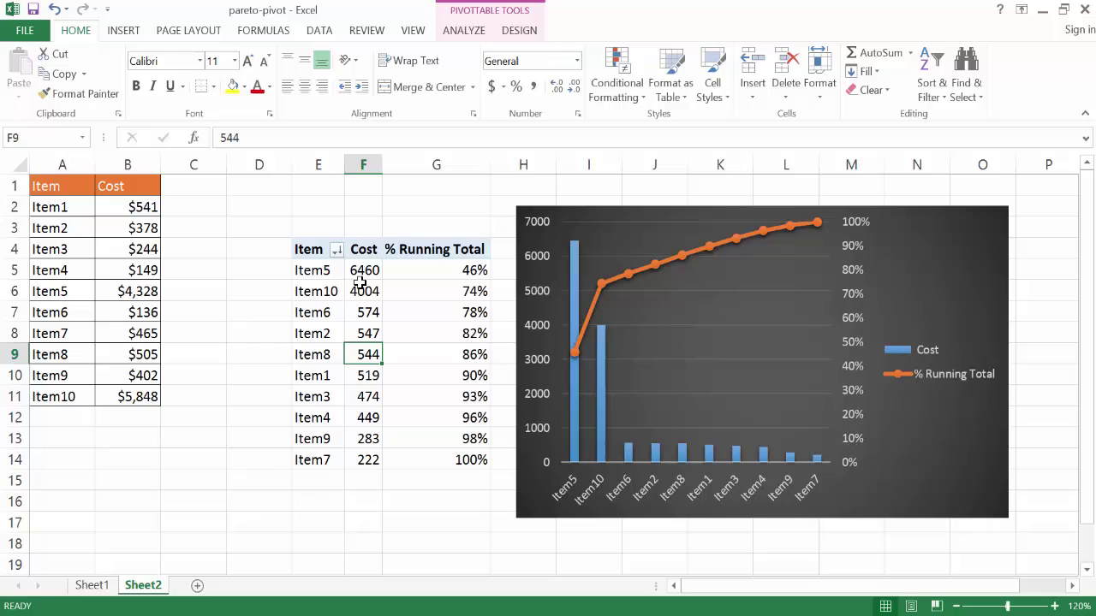
Refresh the PivotTable again so Item10 leads at 5848 and Item6 is last at 136
mouse_move(368, 268)
right_click(360, 331)
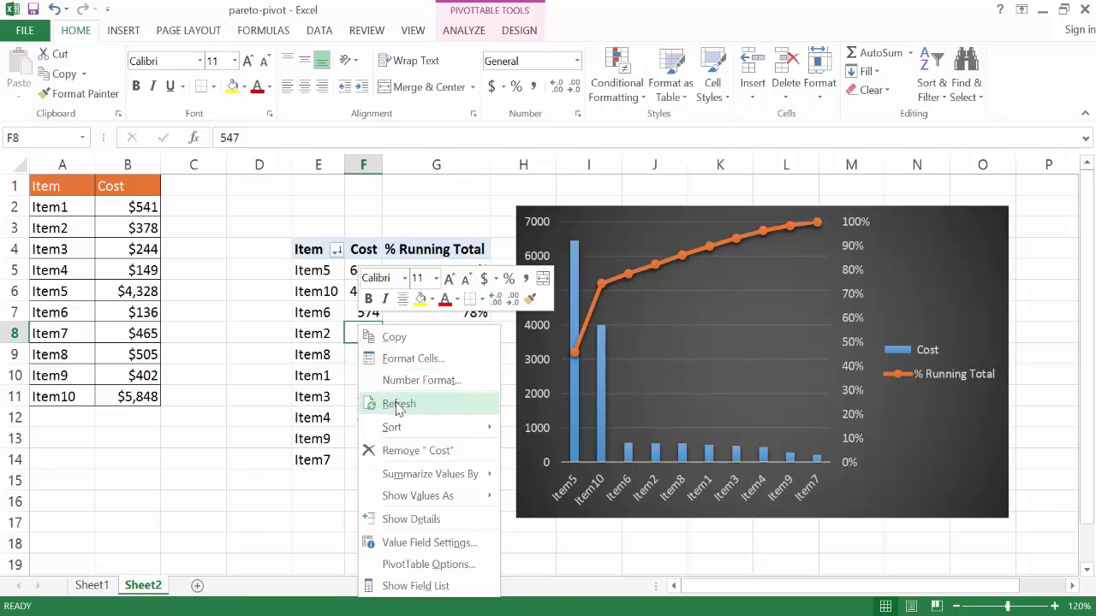
left_click(394, 403)
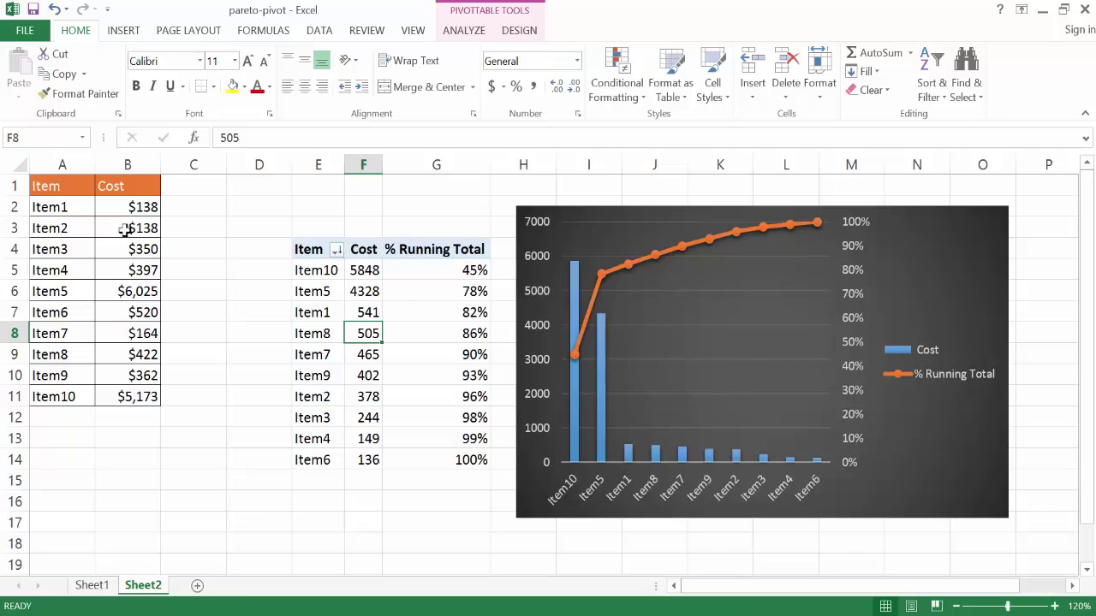
right_click(361, 315)
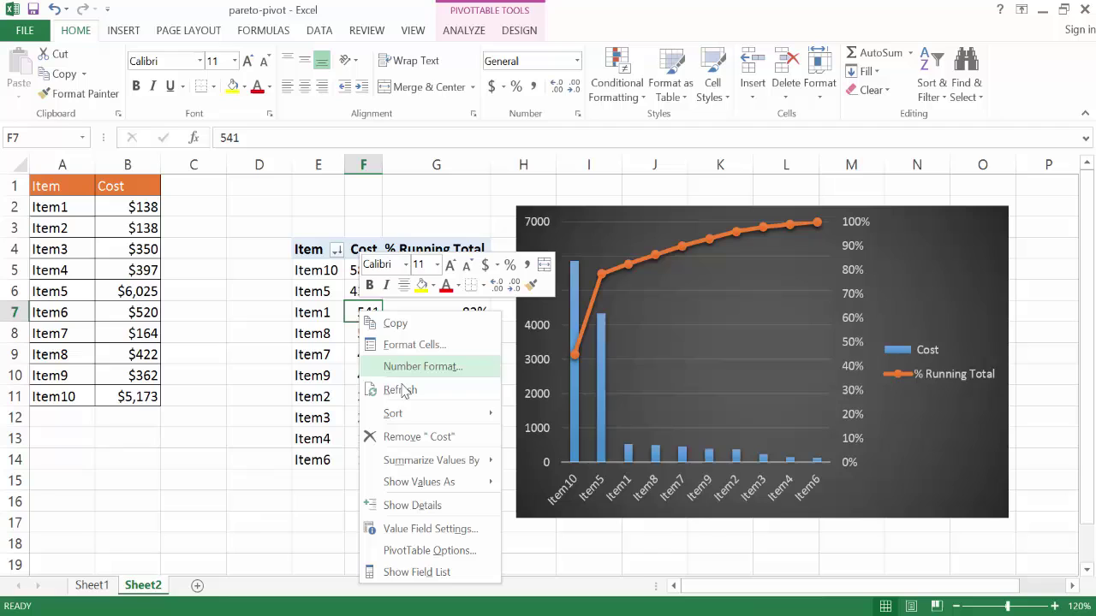
key("Escape")
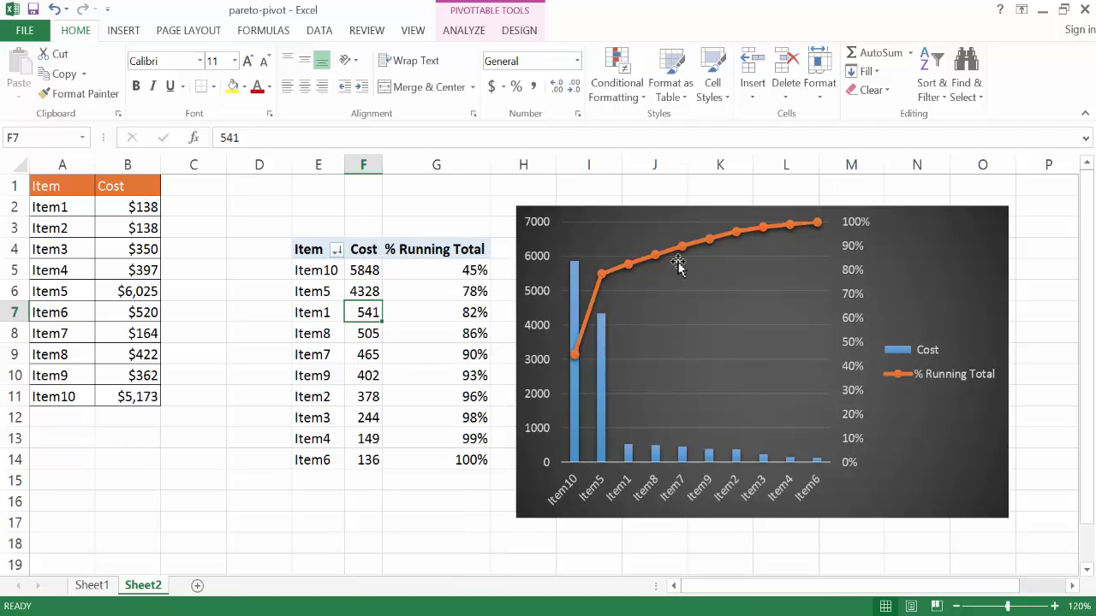
mouse_move(809, 233)
mouse_move(384, 374)
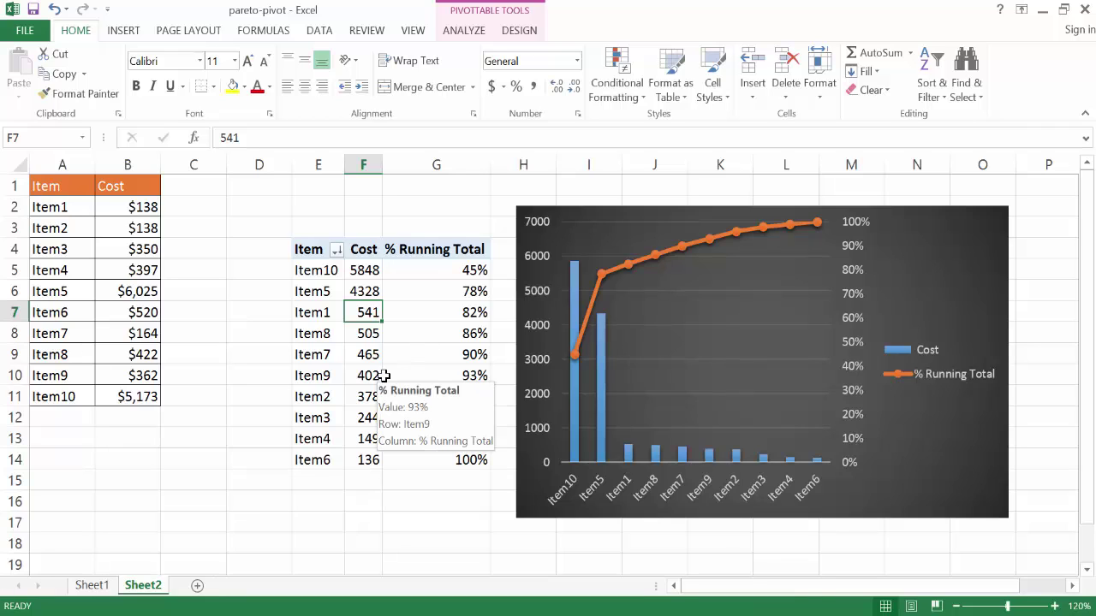